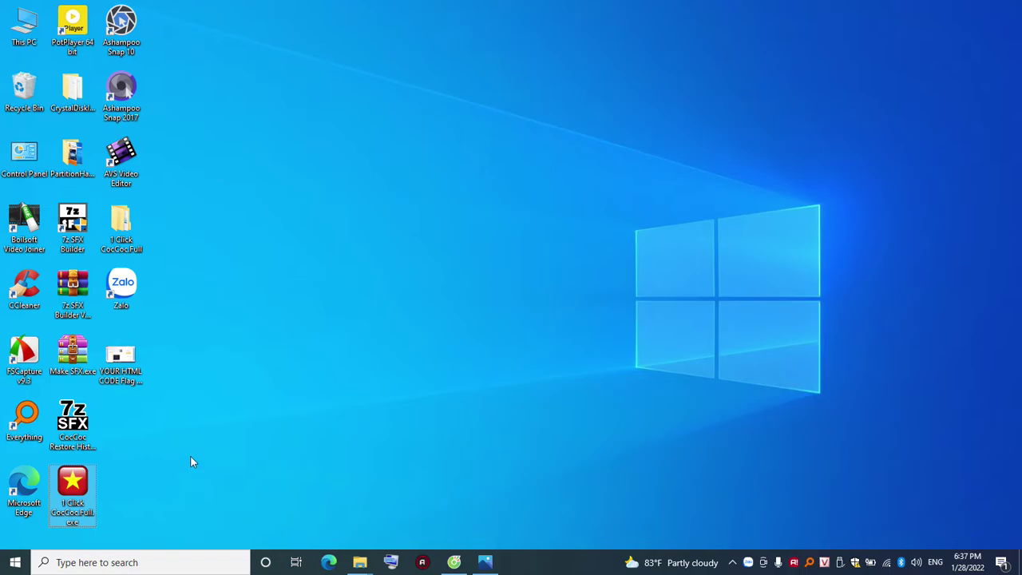
Step: Review the saved screenshot of the Flag Counter settings in Photos and close it
left_click(296, 421)
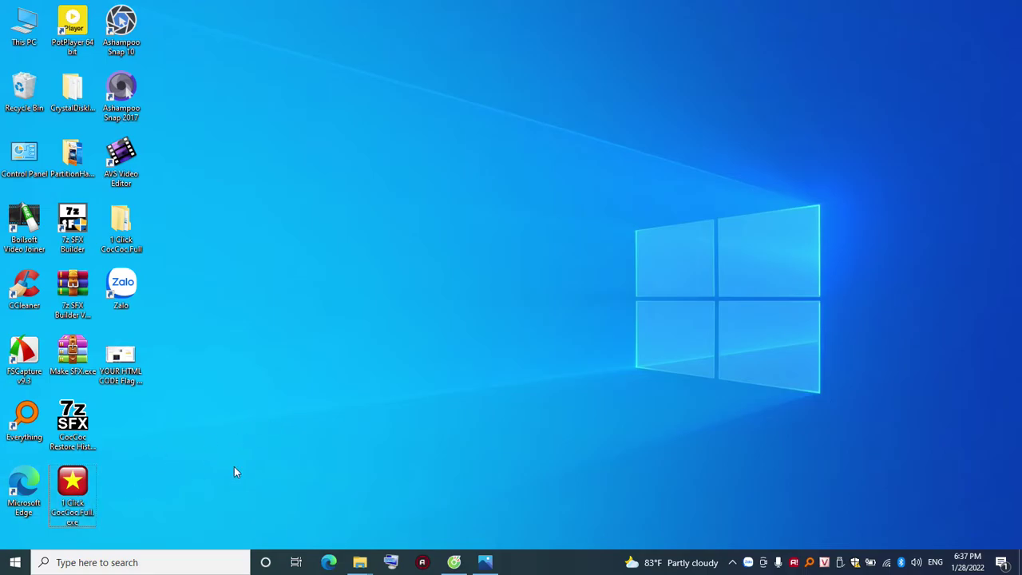
left_click(484, 565)
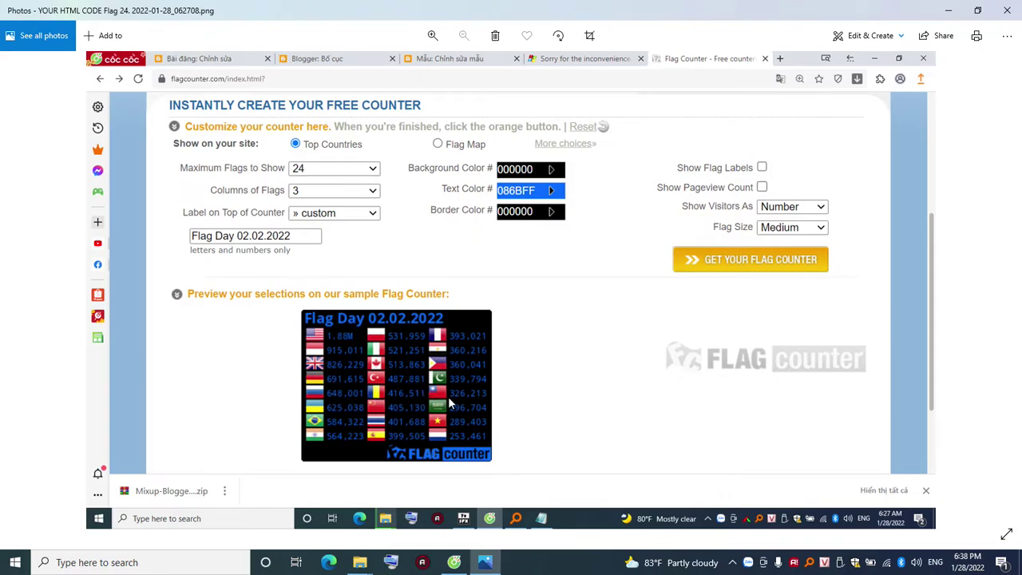
left_click(1008, 11)
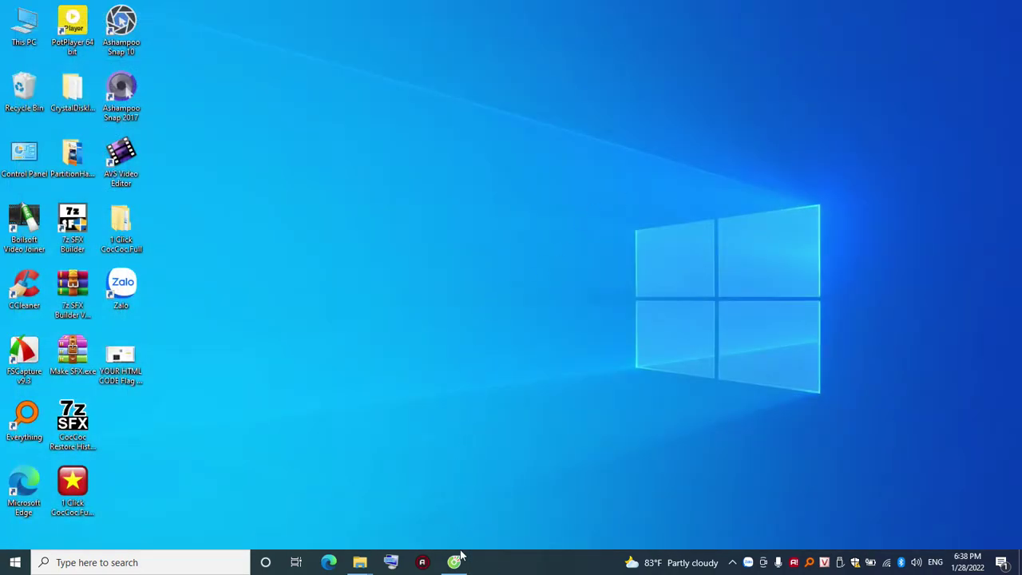
Step: Switch to the Cốc Cốc browser and examine the itadn.blogspot.com blog from its header down to the Flag Counter and footer
left_click(457, 559)
left_click(438, 9)
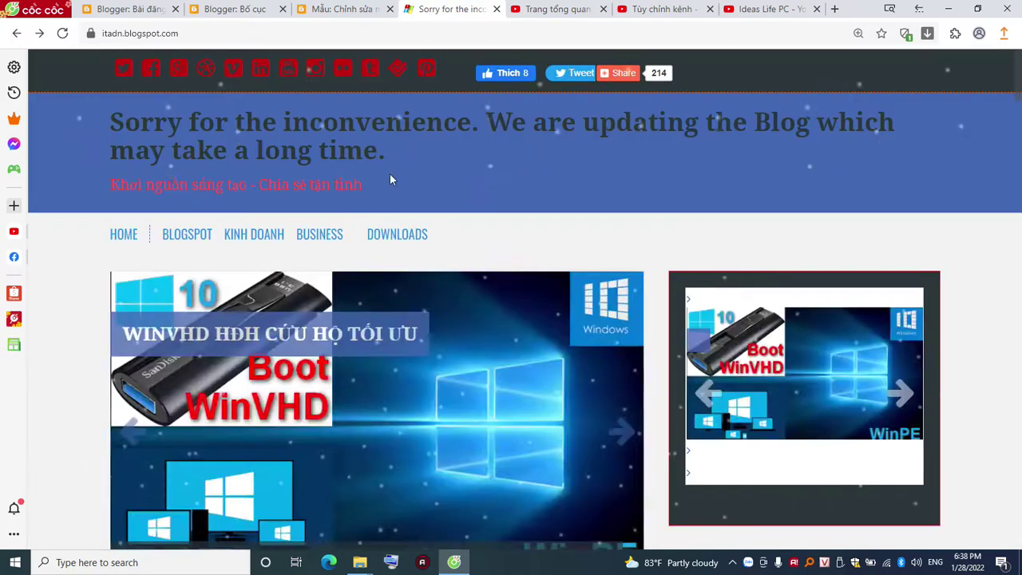
scroll(1019, 319, "down", 15)
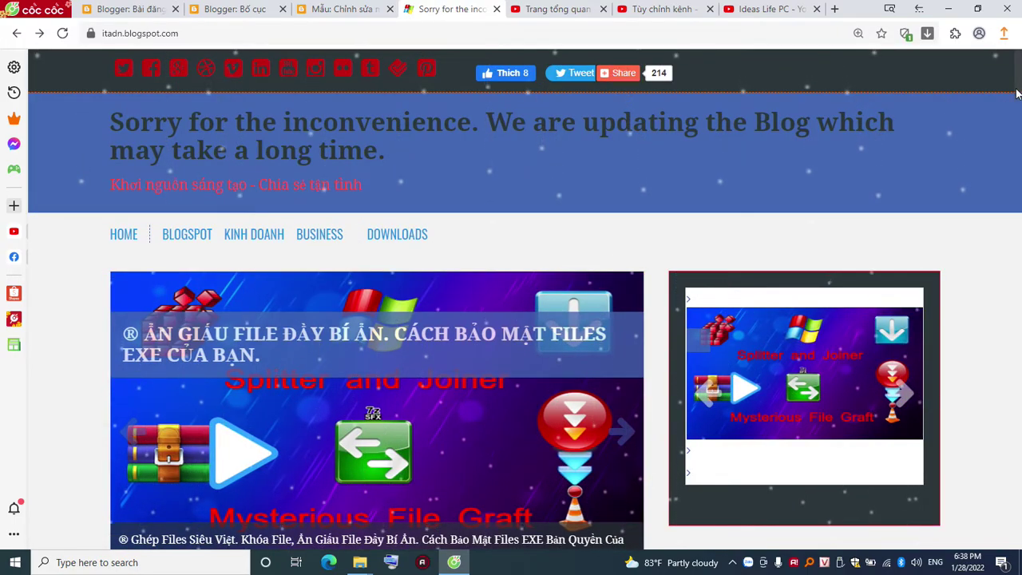
scroll(1020, 501, "down", 10)
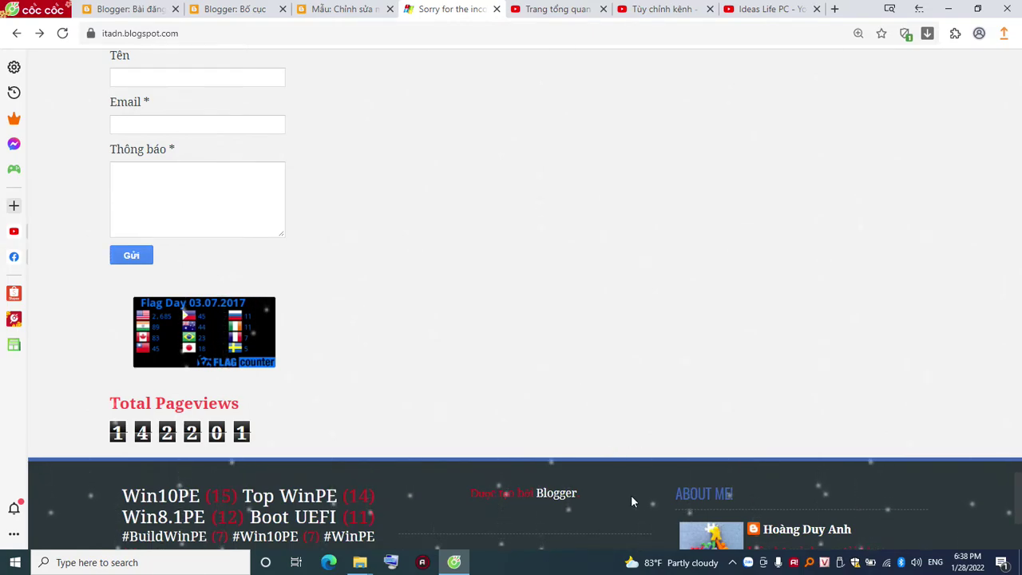
left_click_drag(1017, 479, 1019, 426)
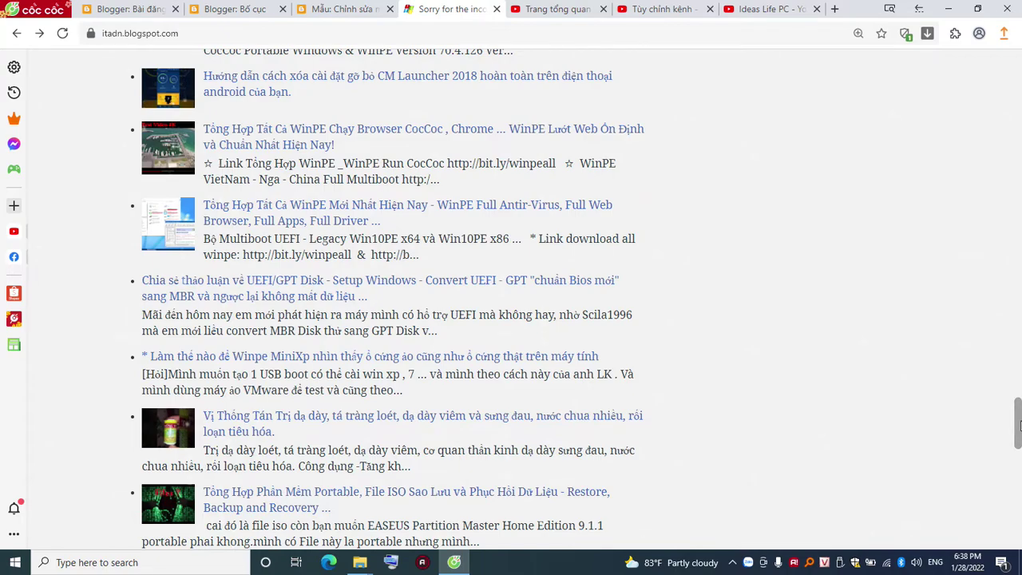
left_click_drag(1019, 426, 1020, 551)
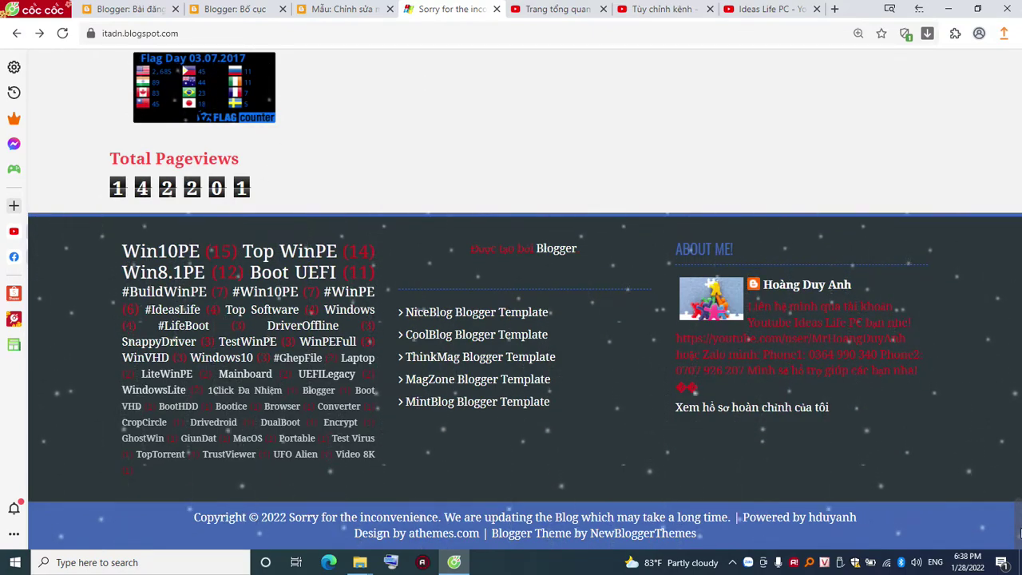
scroll(773, 439, "up", 2)
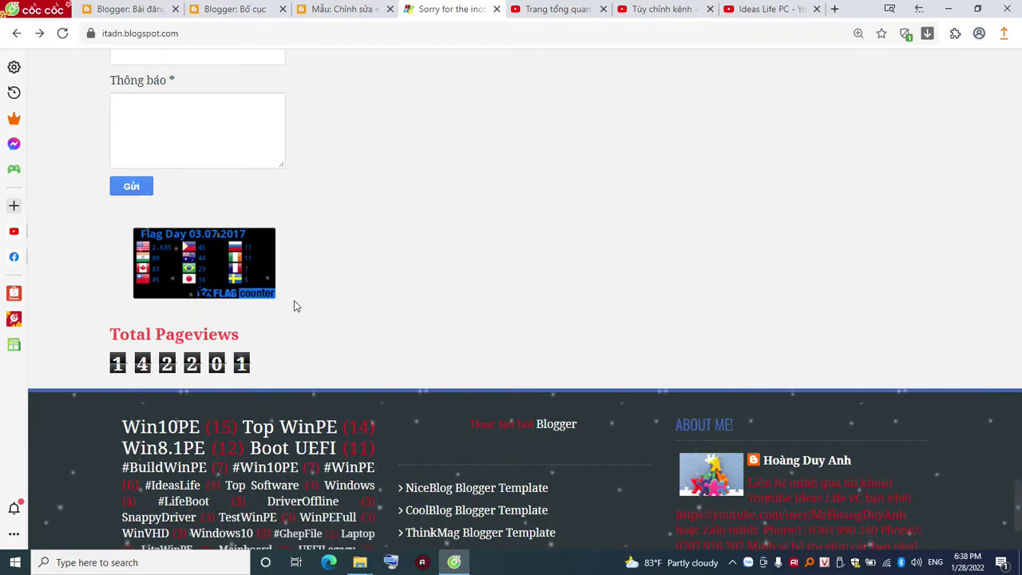
Step: Examine the blog's list of often visited websites, then the Flag Counter and Total Pageviews widgets
left_click_drag(1020, 497, 1019, 210)
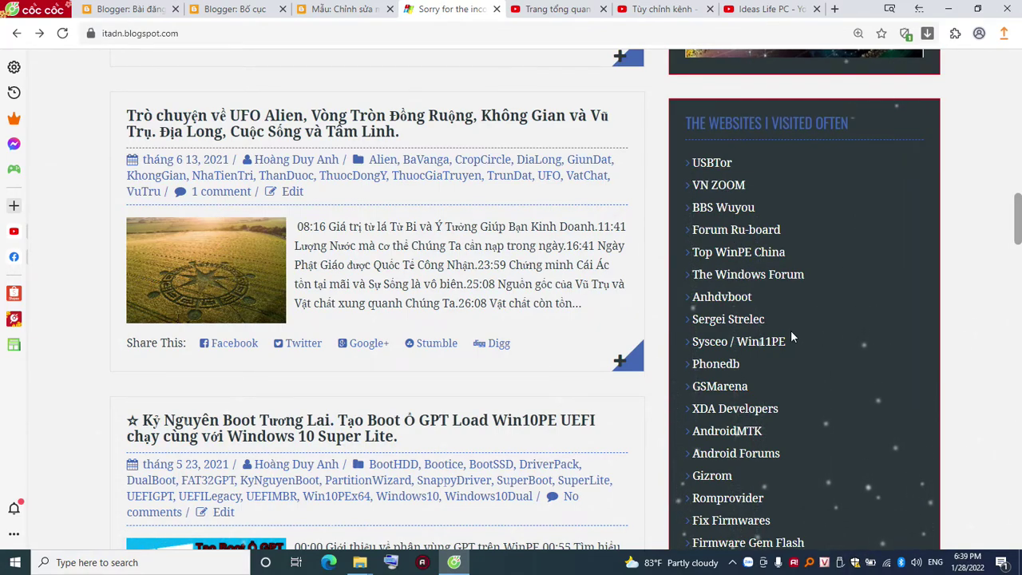
left_click_drag(1017, 234, 1017, 237)
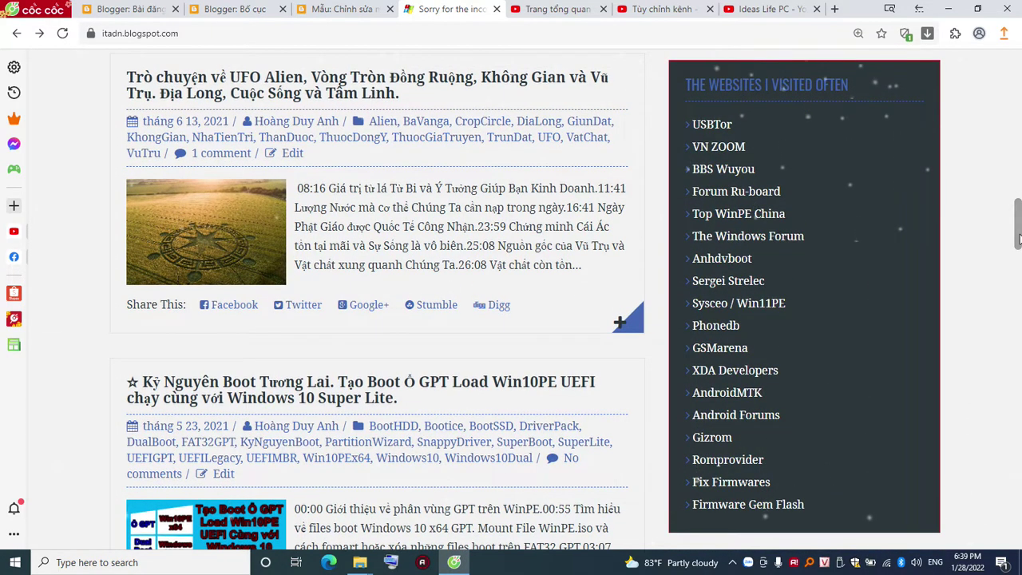
left_click_drag(1018, 237, 1020, 531)
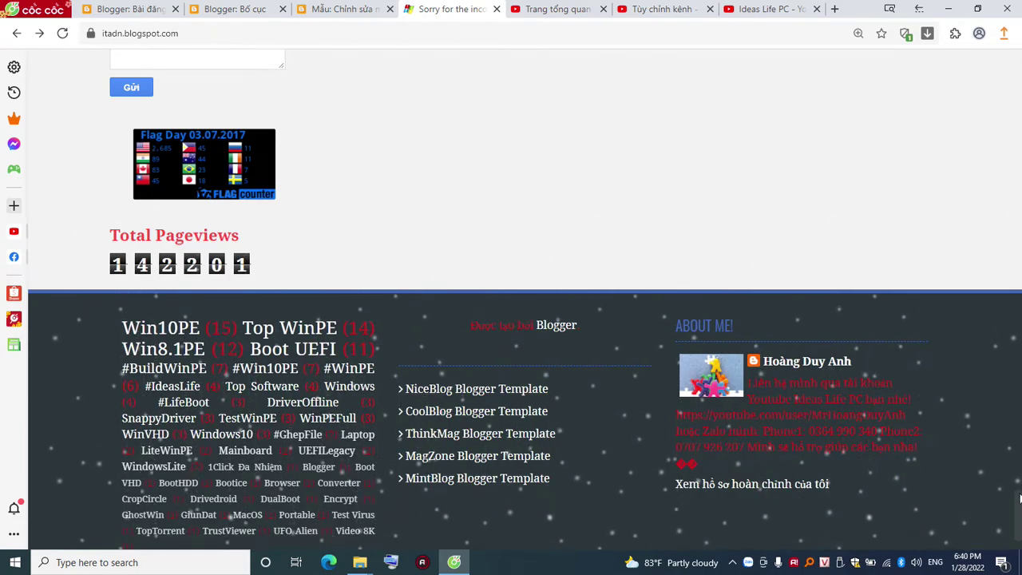
scroll(1018, 487, "up", 5)
left_click_drag(1019, 487, 1019, 511)
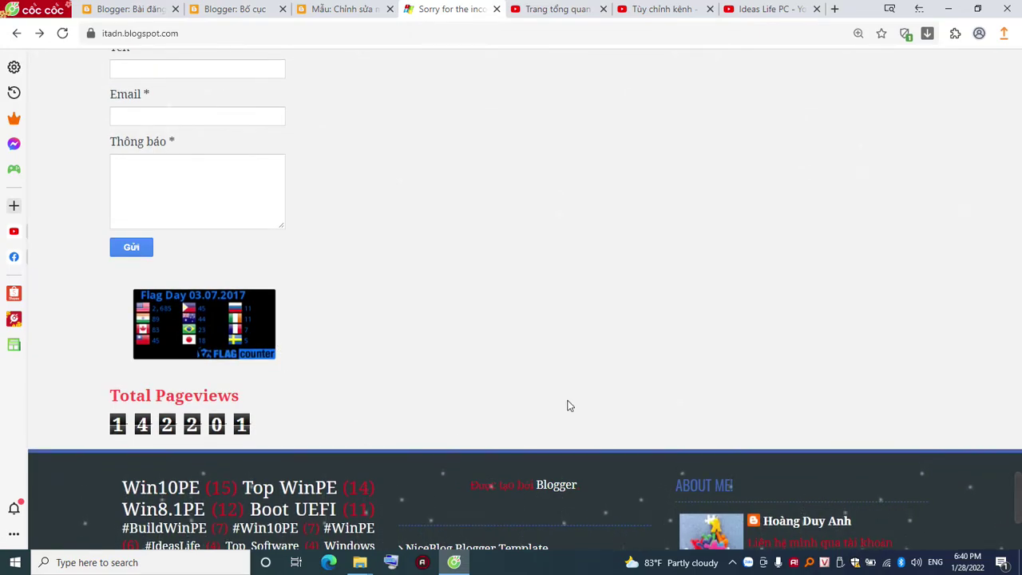
Step: Inspect the sidebar gallery of images labelled URL and test the link of the Win10PE 152MB image
left_click_drag(1019, 511, 1018, 288)
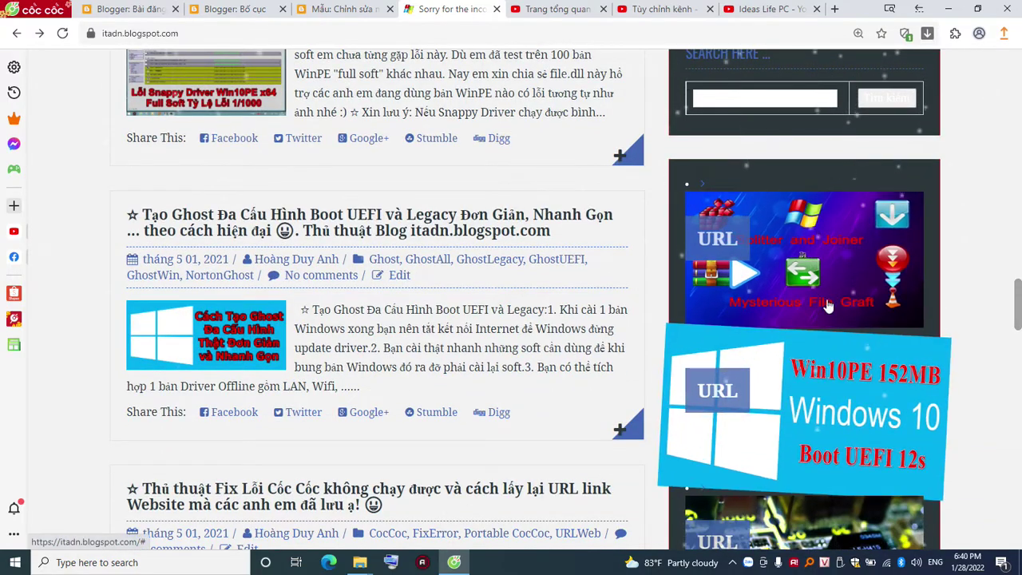
left_click_drag(1019, 311, 1018, 378)
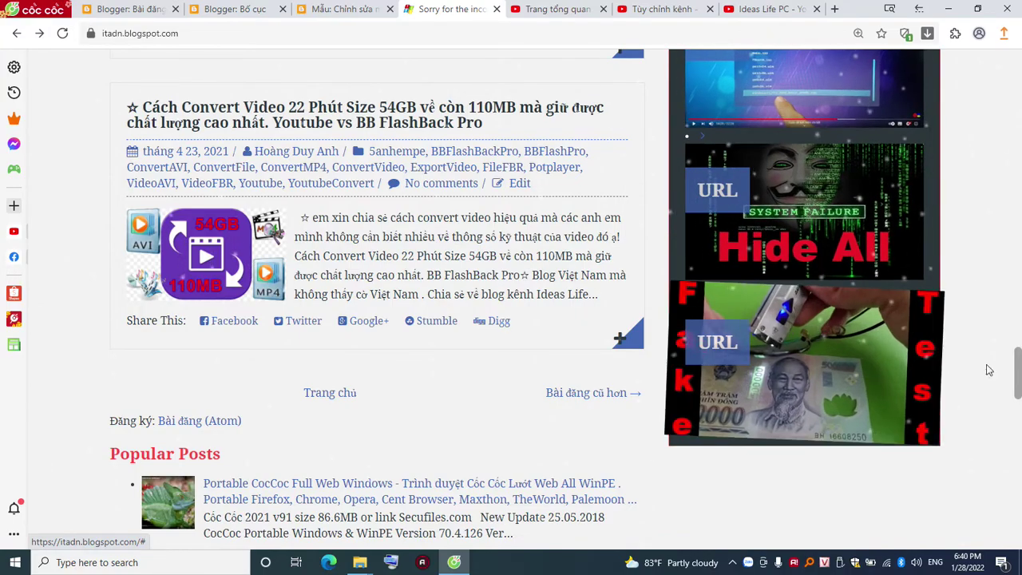
left_click_drag(1018, 382, 1019, 308)
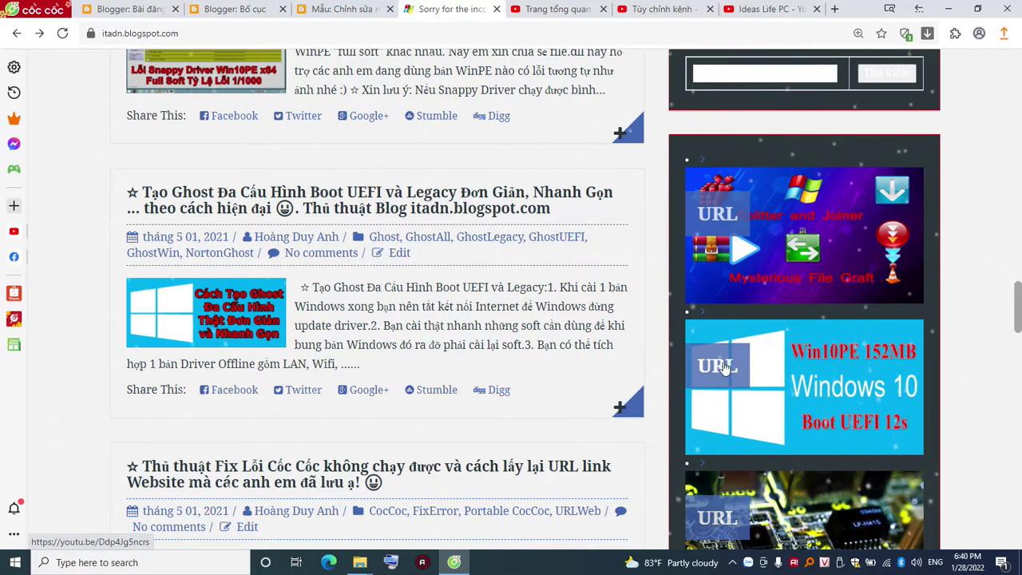
left_click(838, 389)
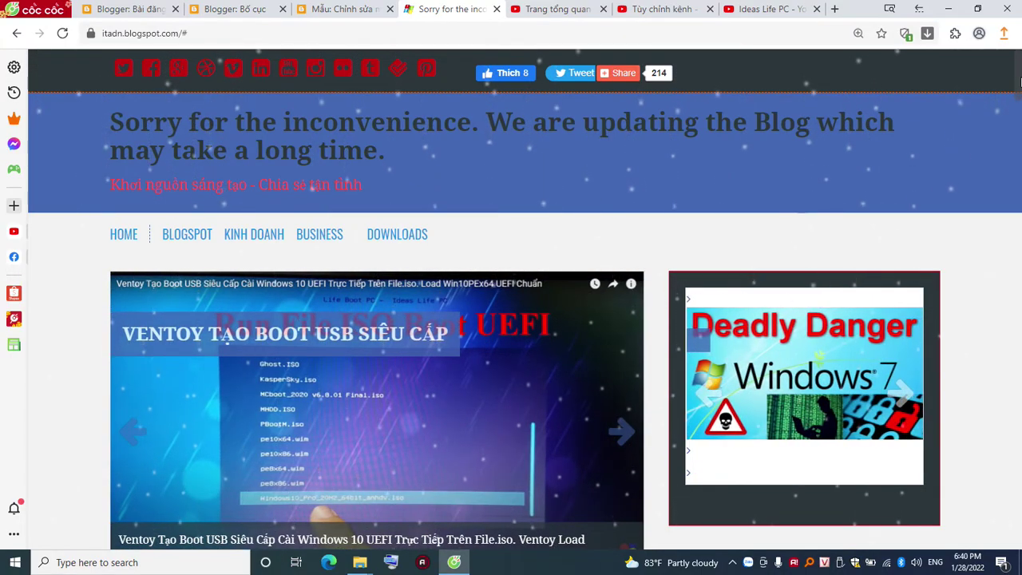
Step: Examine the Popular Posts and contact form areas, then test the link of the Fake Test banknote image in the sidebar gallery
left_click_drag(1020, 82, 1018, 392)
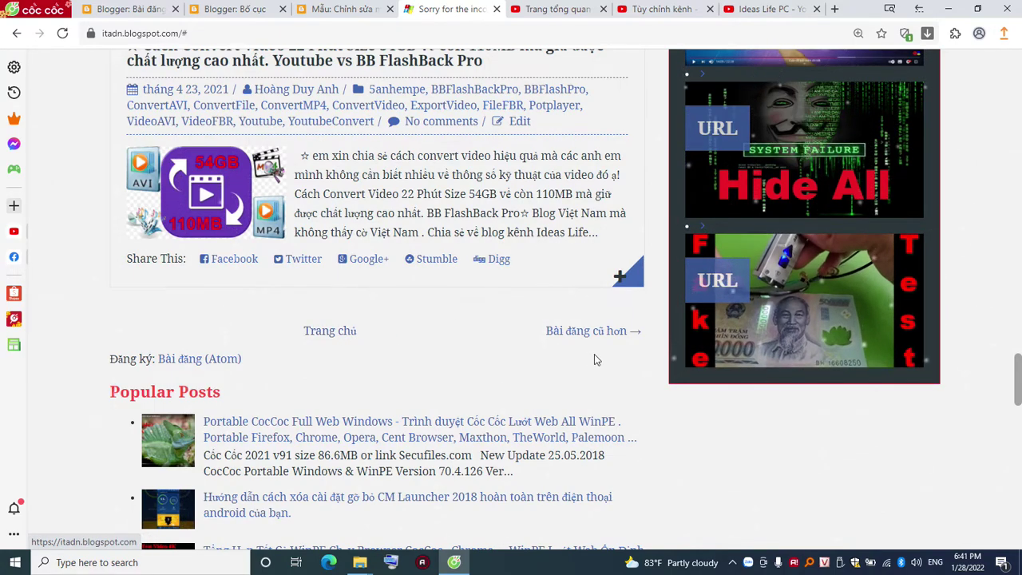
left_click_drag(1019, 409, 1017, 497)
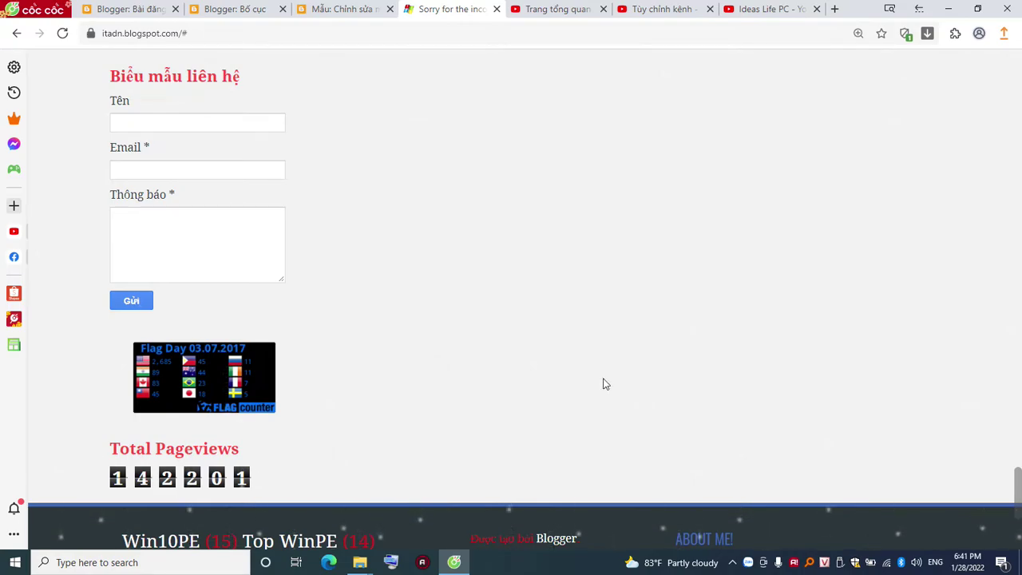
left_click_drag(1019, 480, 1019, 385)
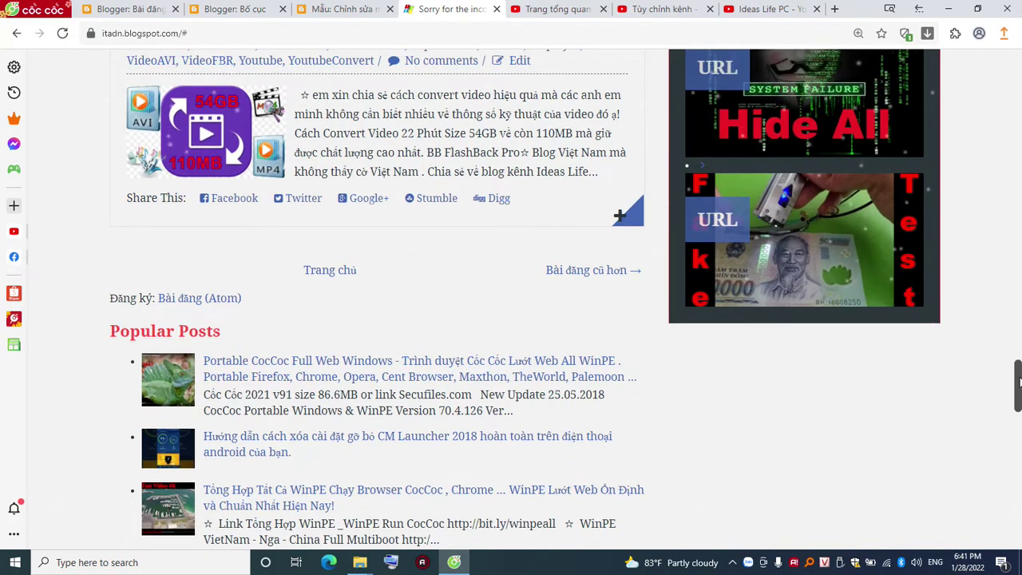
left_click_drag(1018, 382, 1019, 364)
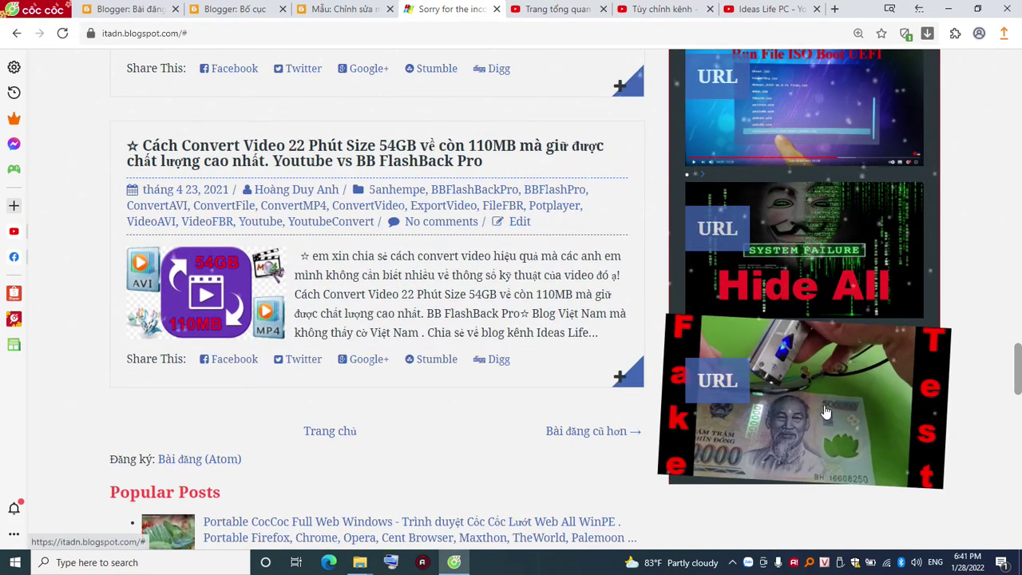
left_click(835, 339)
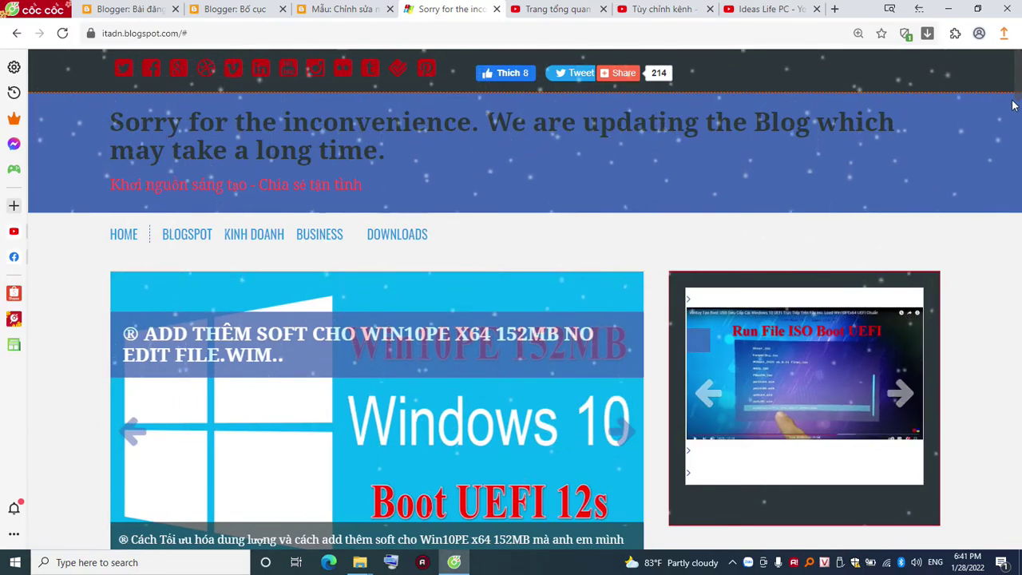
Step: Examine the sidebar's often visited websites, Pages and search sections, then the blog's footer columns
left_click_drag(1019, 90, 1019, 229)
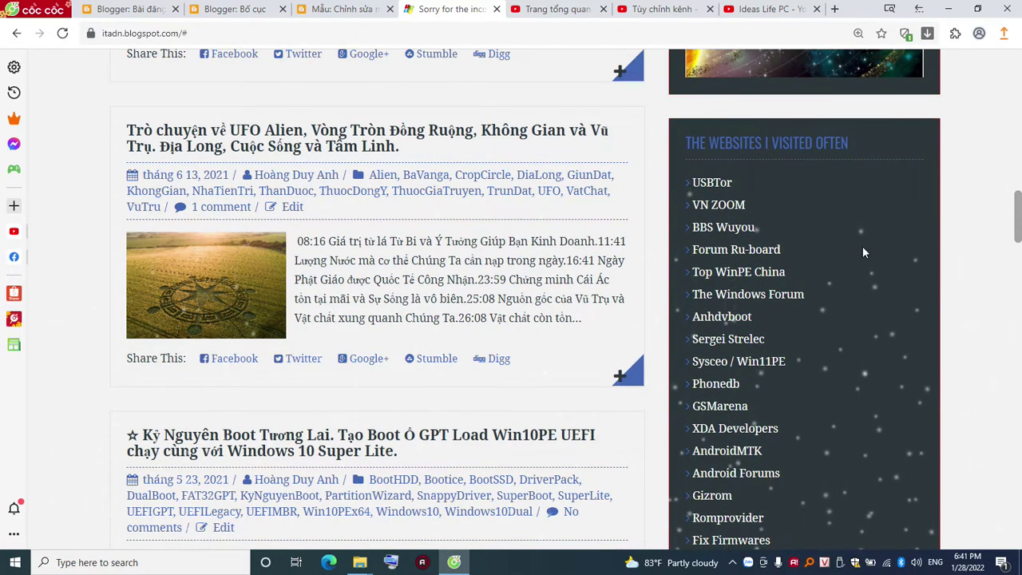
scroll(919, 244, "down", 2)
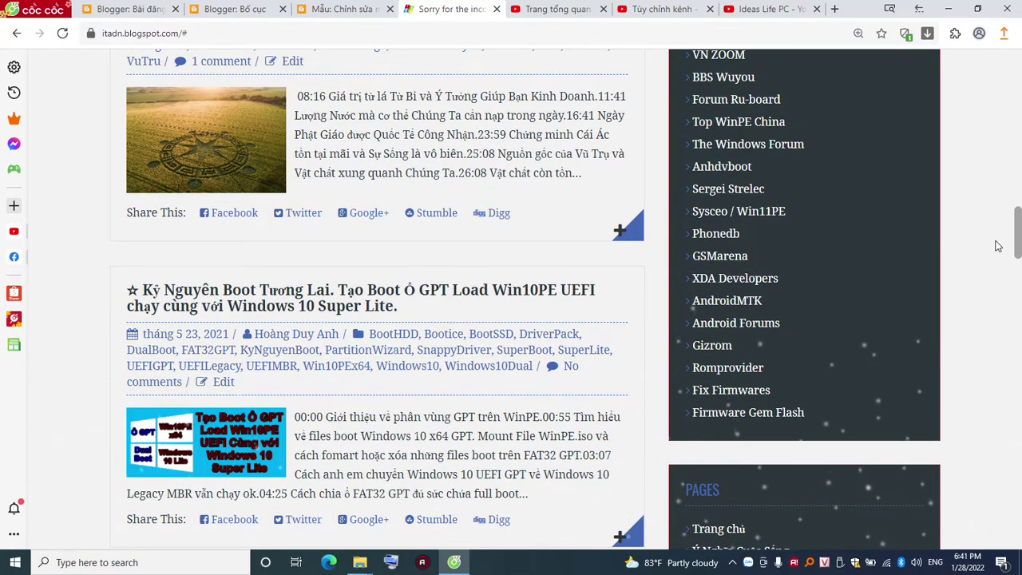
left_click_drag(1019, 252, 1019, 240)
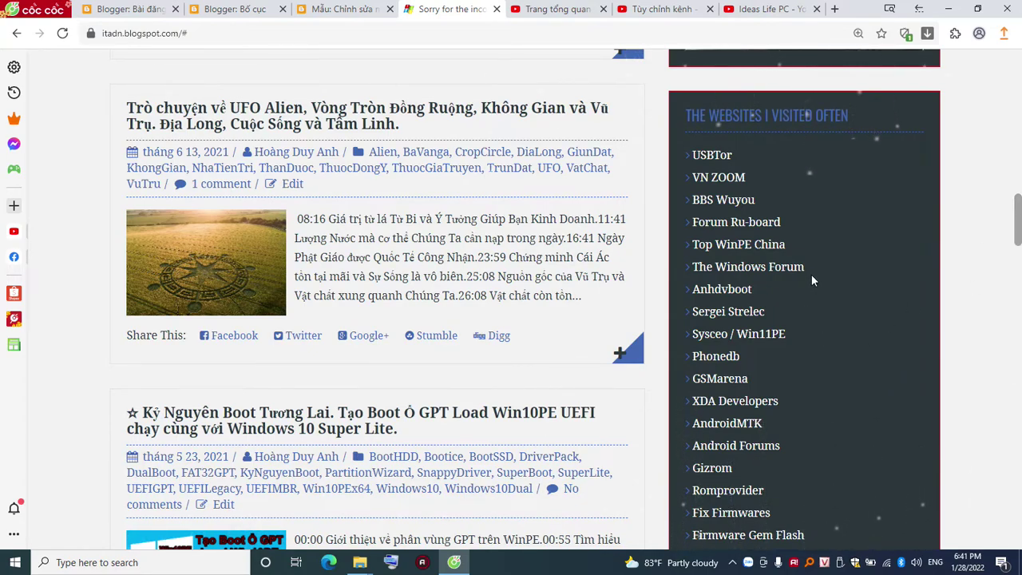
left_click_drag(1019, 228, 1019, 272)
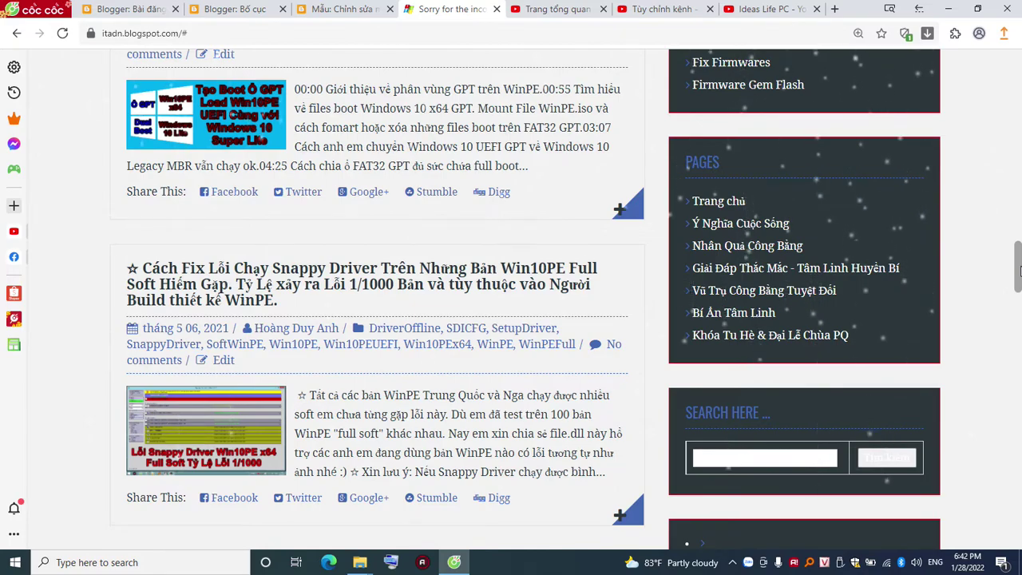
left_click_drag(1019, 273, 1019, 280)
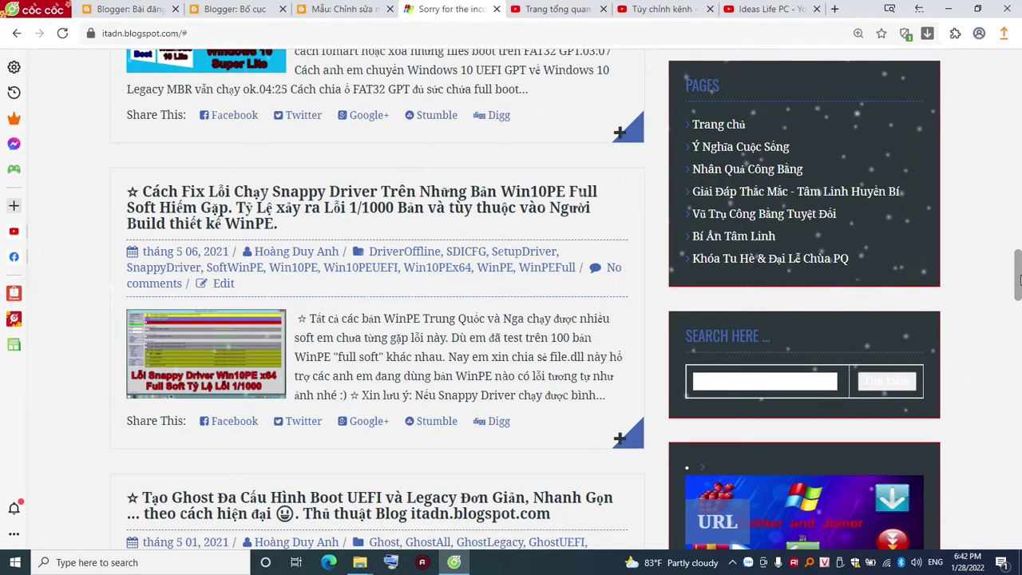
left_click_drag(1019, 279, 1019, 276)
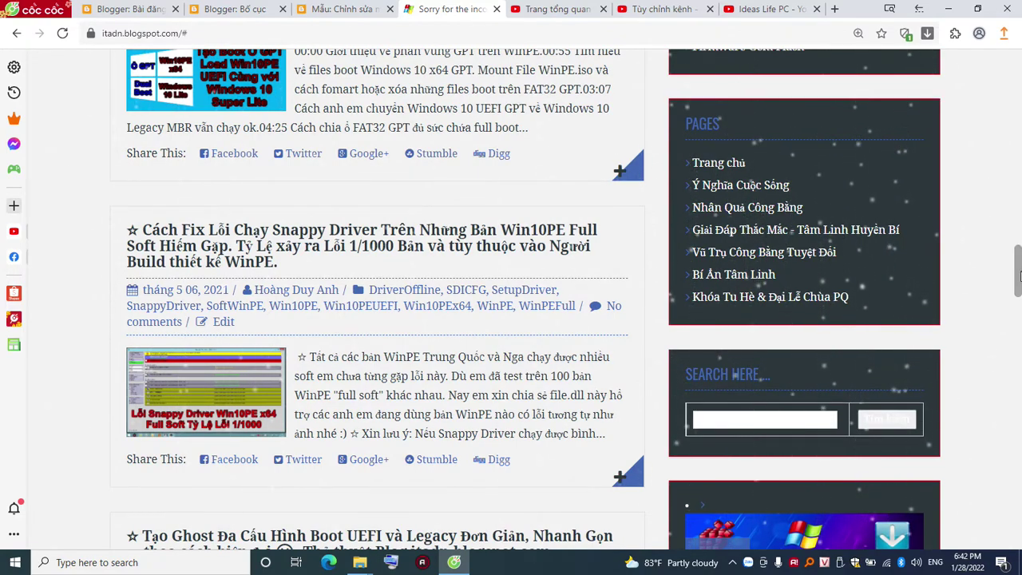
left_click_drag(1019, 276, 1019, 535)
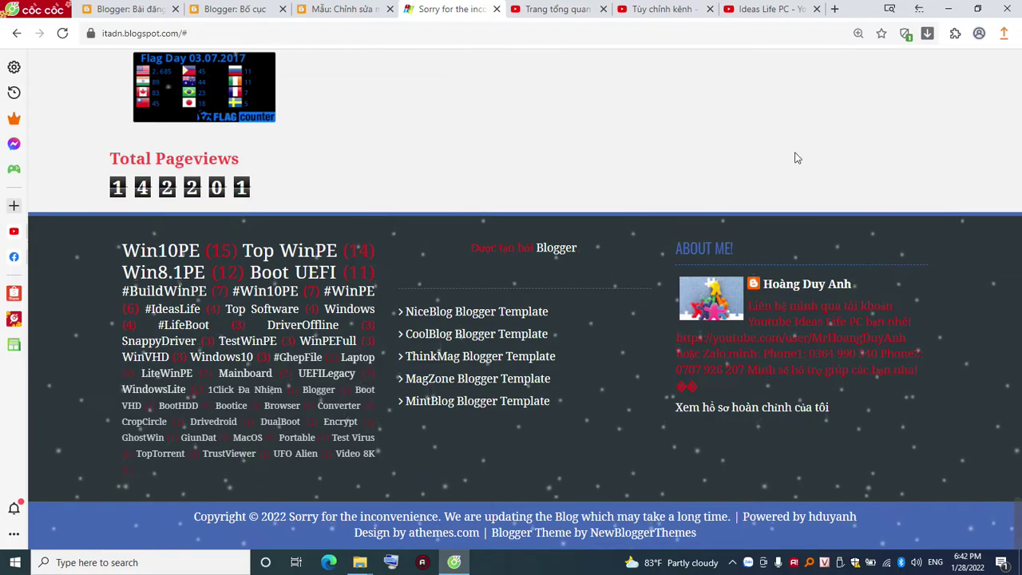
Step: Look through the Blogspot, Kinh Doanh and Business submenus in the blog's header navigation
left_click_drag(1019, 528, 1019, 71)
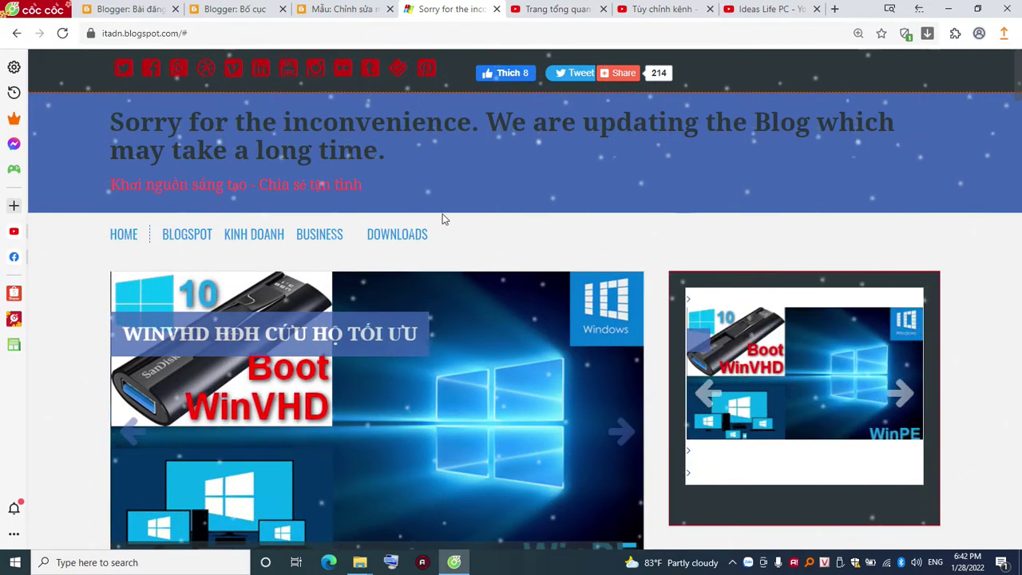
mouse_move(187, 242)
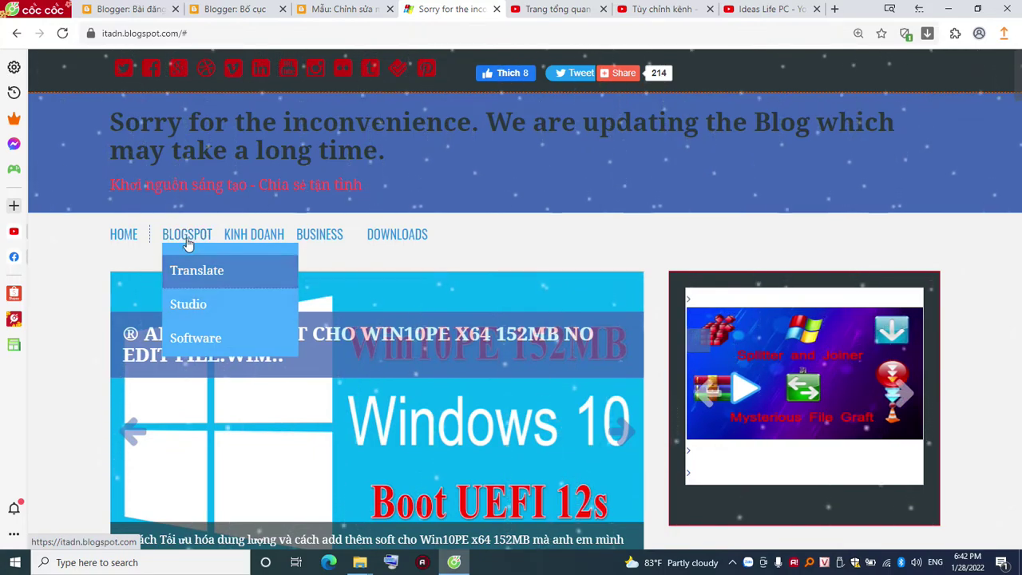
mouse_move(256, 352)
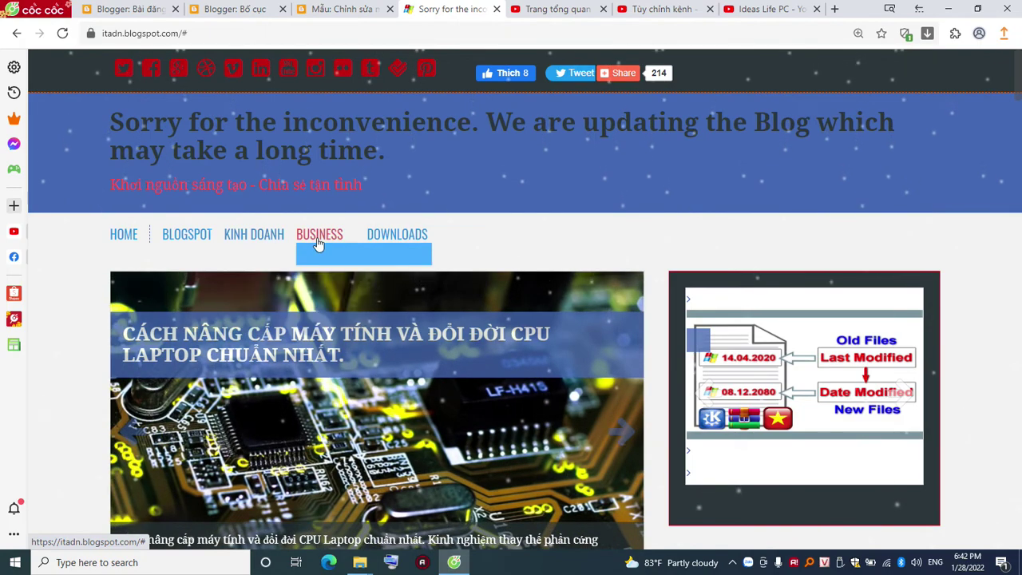
mouse_move(406, 247)
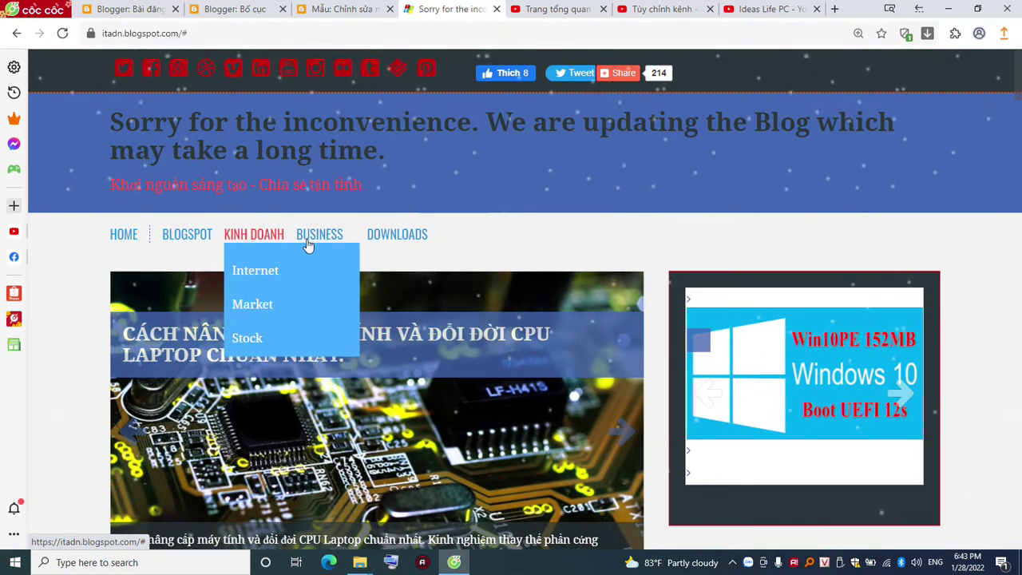
mouse_move(259, 240)
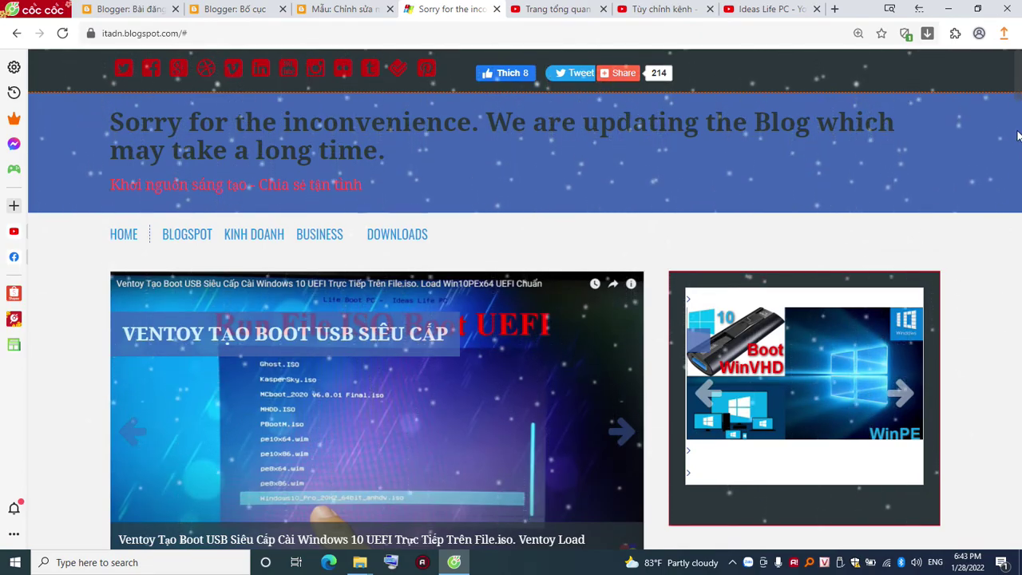
Step: Examine the blog's post list with its sidebar gallery, plus the slideshow, page links and Blog Archive near the page start
left_click_drag(1013, 93, 1018, 266)
scroll(684, 276, "down", 7)
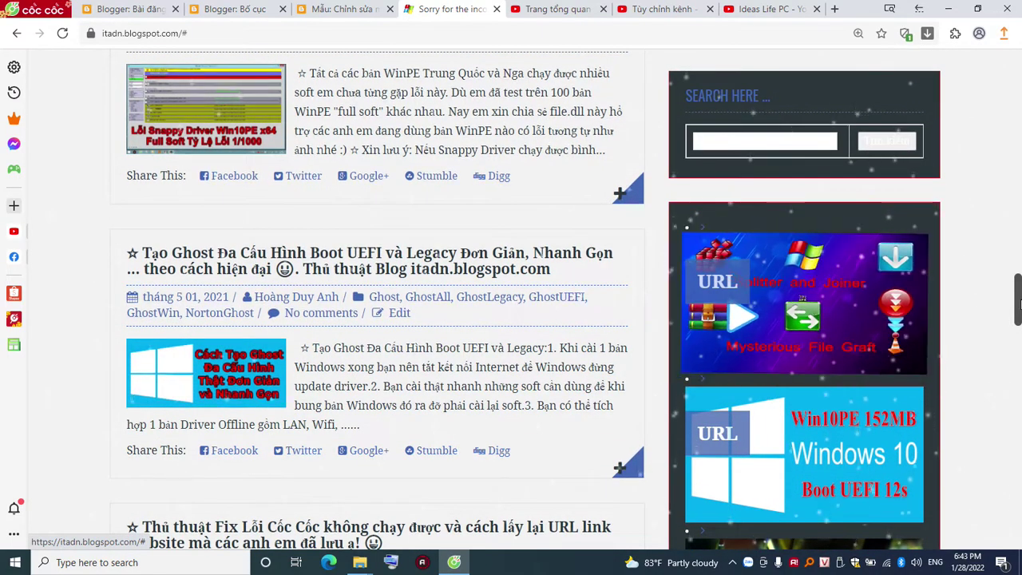
left_click_drag(1019, 285, 1017, 70)
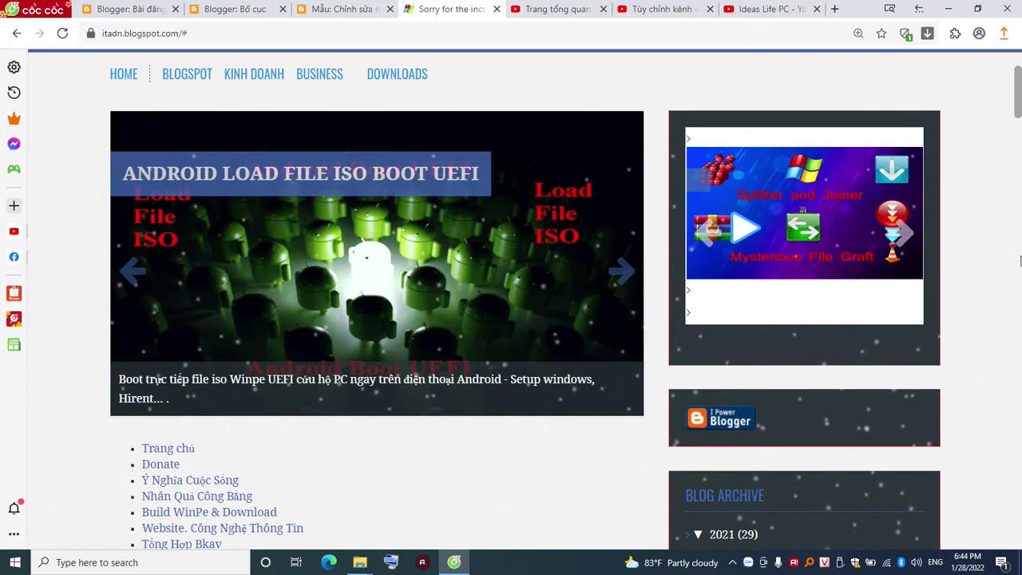
left_click_drag(1020, 108, 1020, 119)
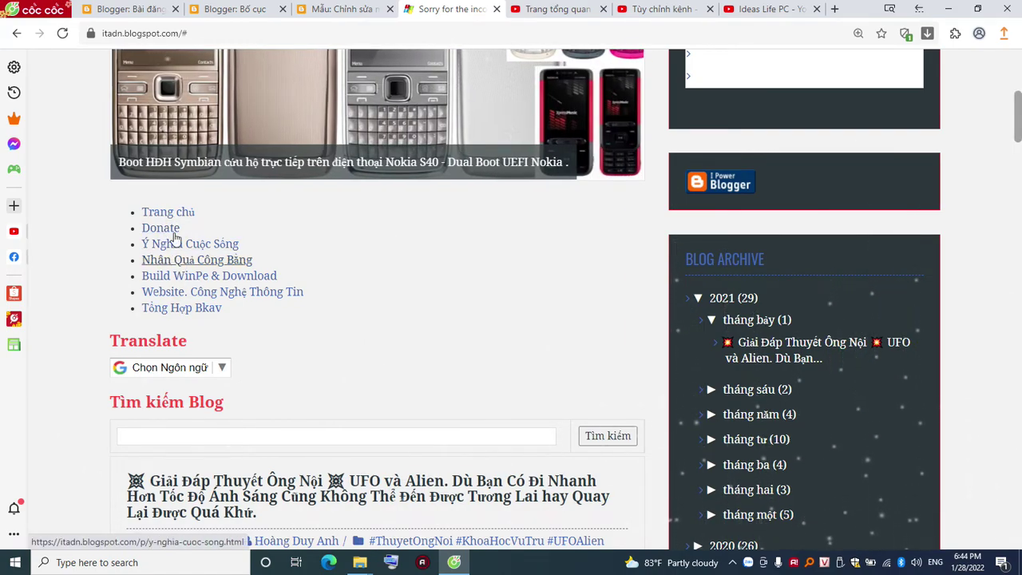
Step: Look over the header navigation's Blogspot, Kinh Doanh and Downloads entries again, and check the Flag Counter, Total Pageviews and footer
scroll(1020, 123, "up", 5)
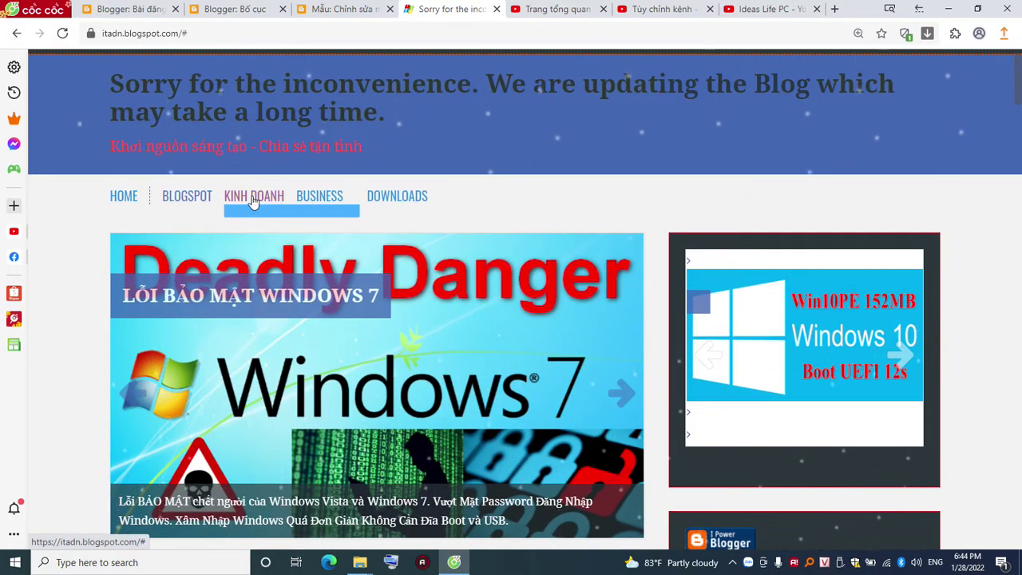
mouse_move(392, 200)
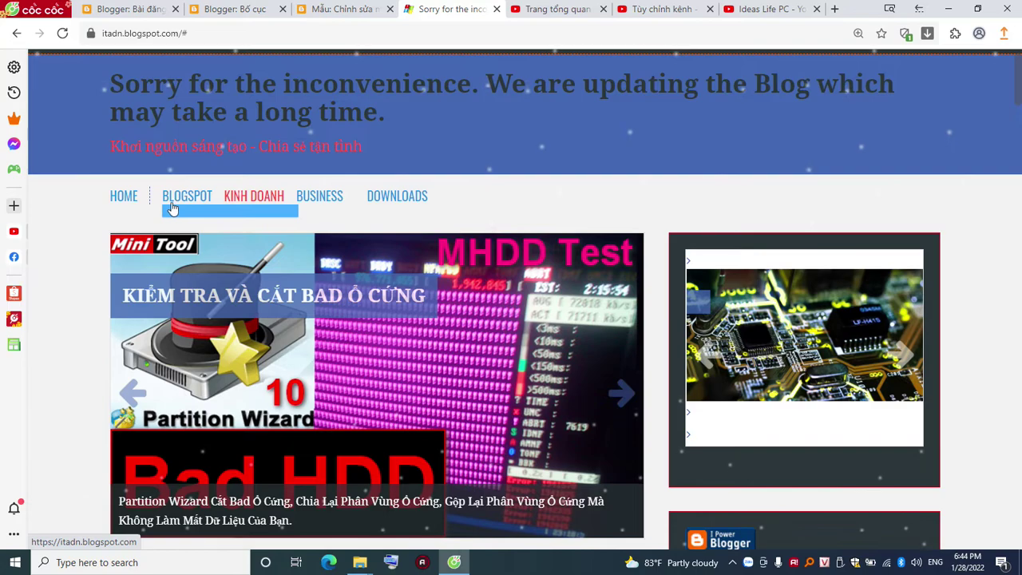
mouse_move(208, 207)
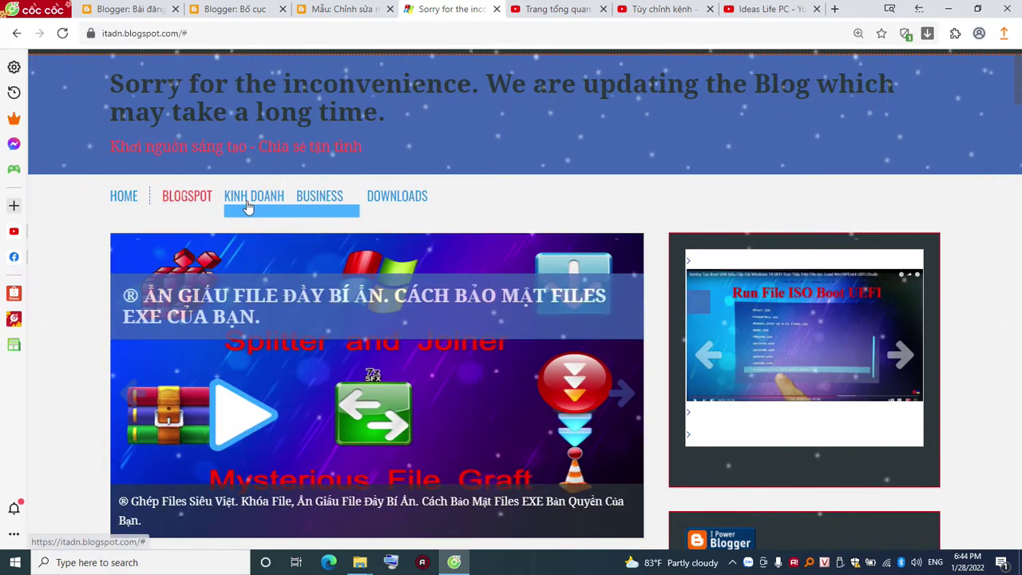
mouse_move(425, 205)
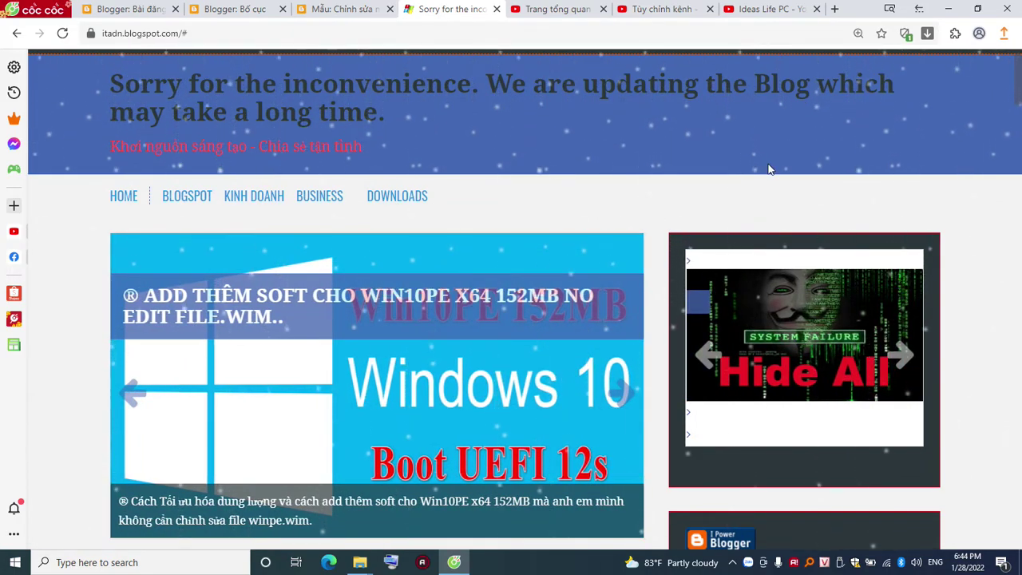
left_click_drag(1019, 90, 1020, 543)
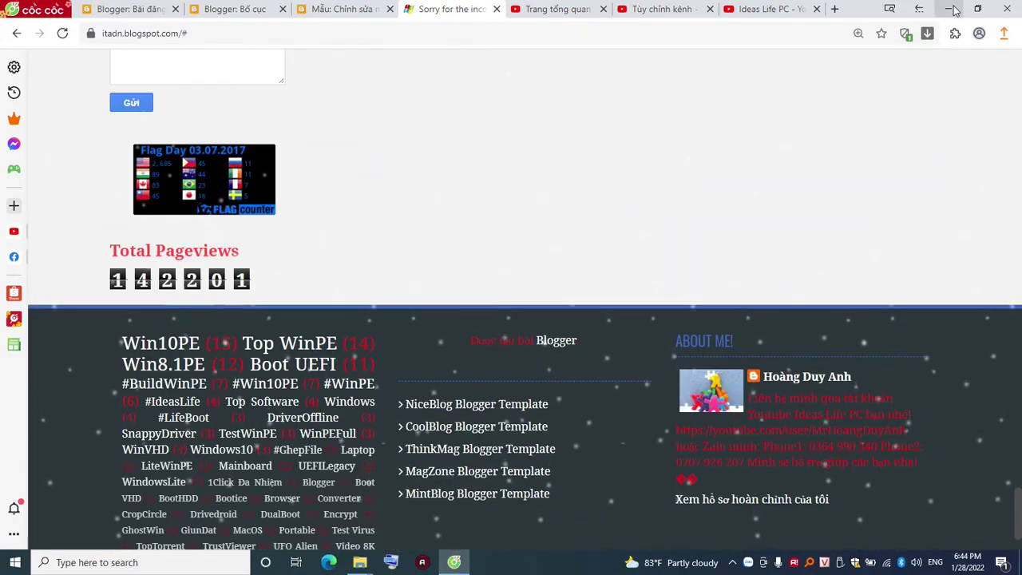
Step: Minimize the browser and refresh the desktop
left_click(948, 8)
right_click(280, 225)
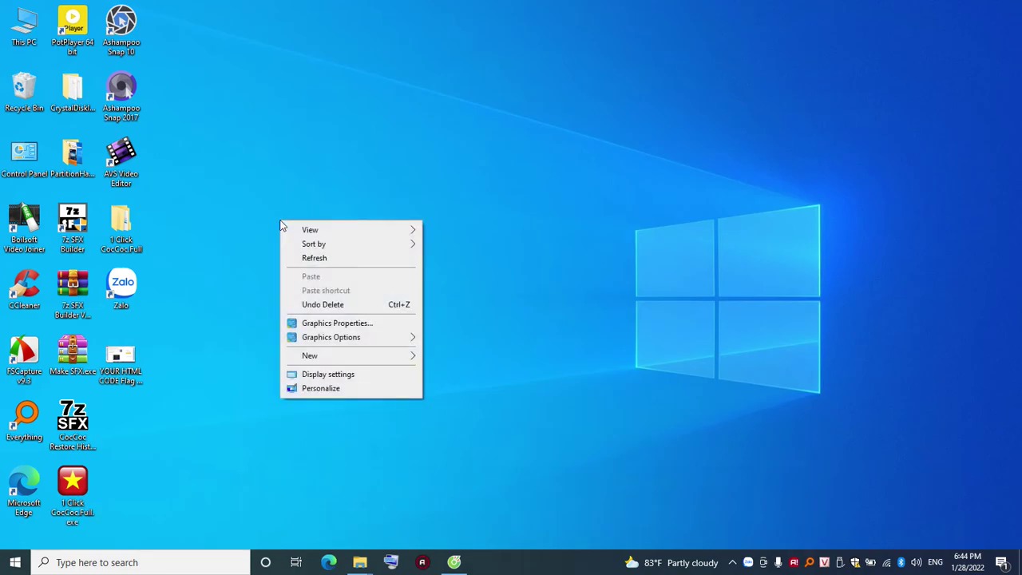
left_click(301, 258)
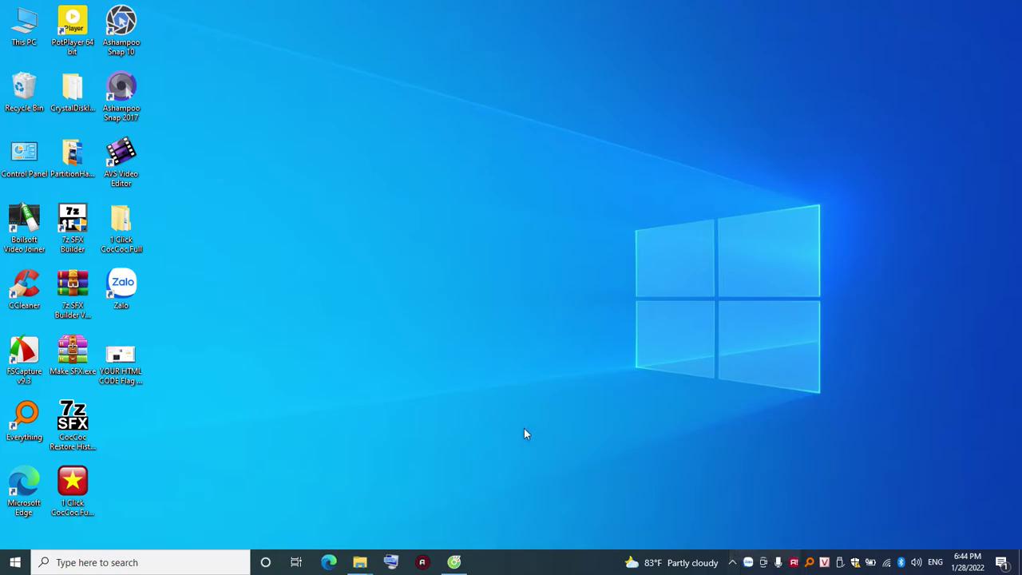
left_click(84, 482)
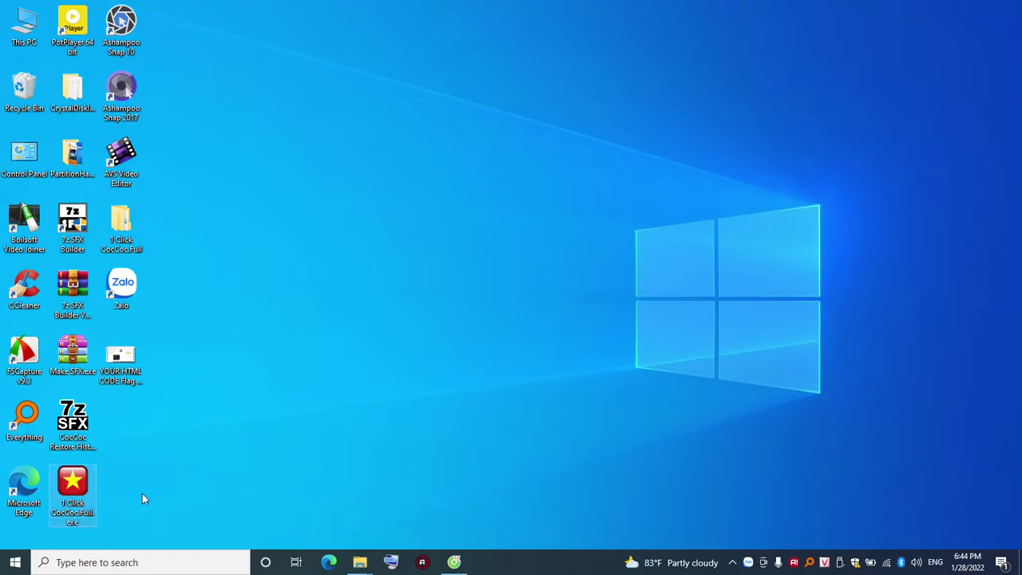
right_click(142, 495)
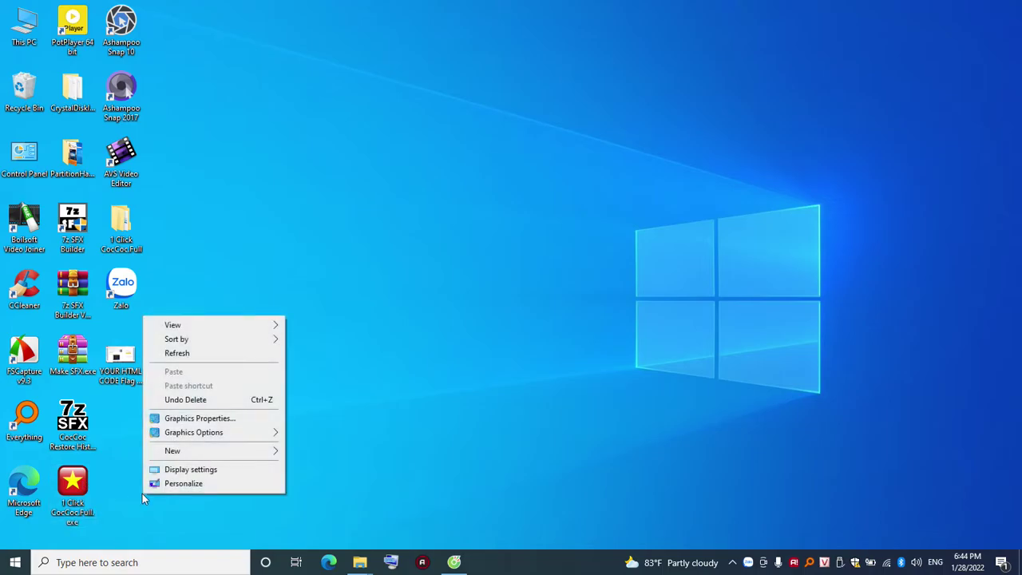
left_click(411, 455)
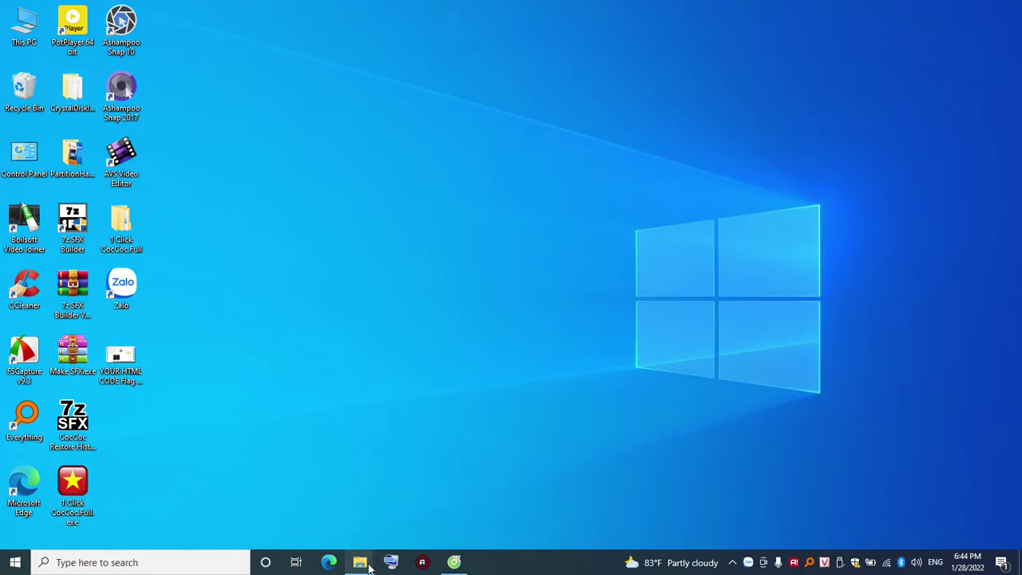
Step: View the already open W10 (E:) folder window and minimize it again
mouse_move(360, 562)
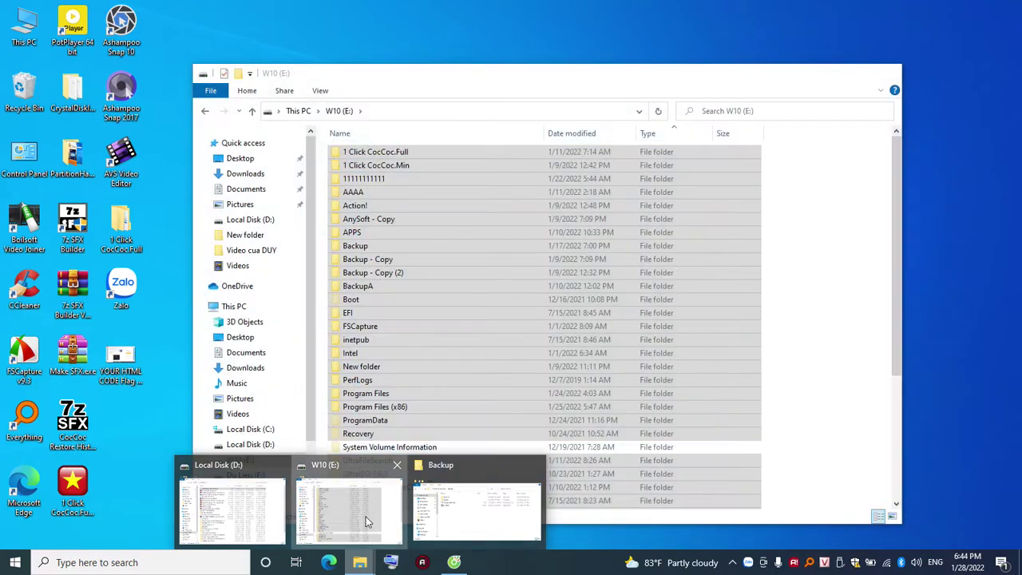
left_click(364, 511)
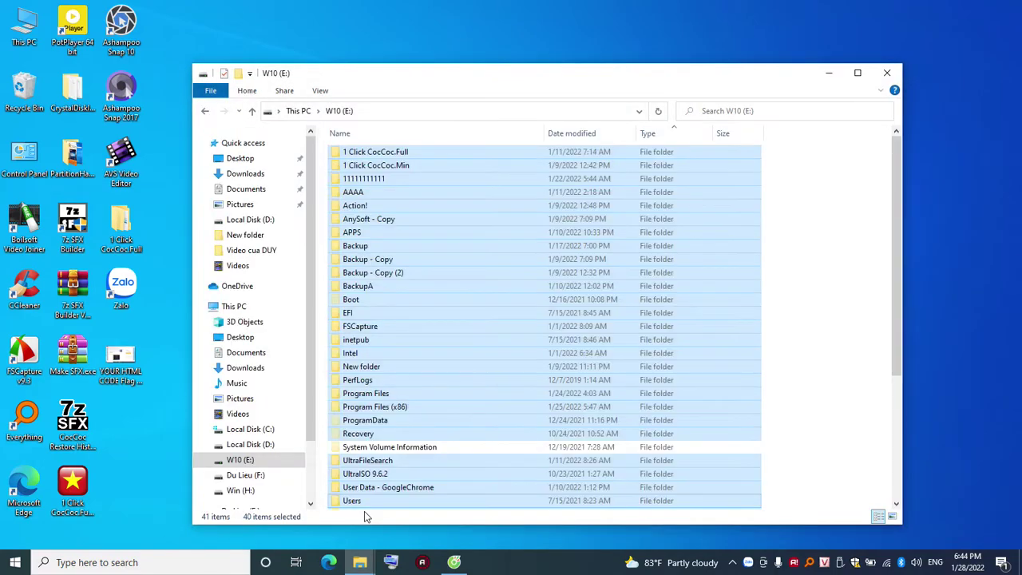
left_click(827, 75)
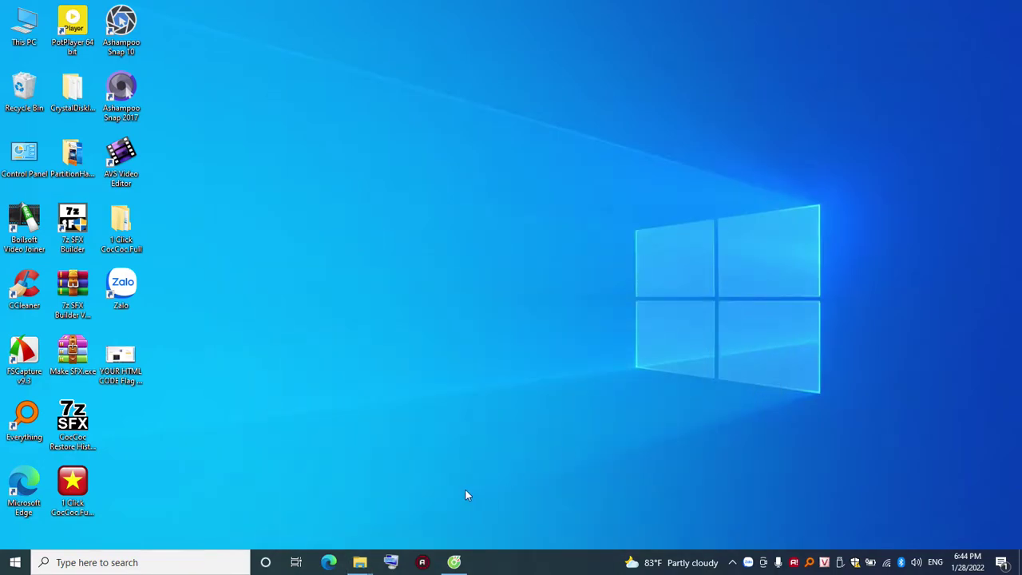
Step: Switch to Everything, search for "blog", and select the 528 KB Backup Blogger text file in the results
left_click(808, 563)
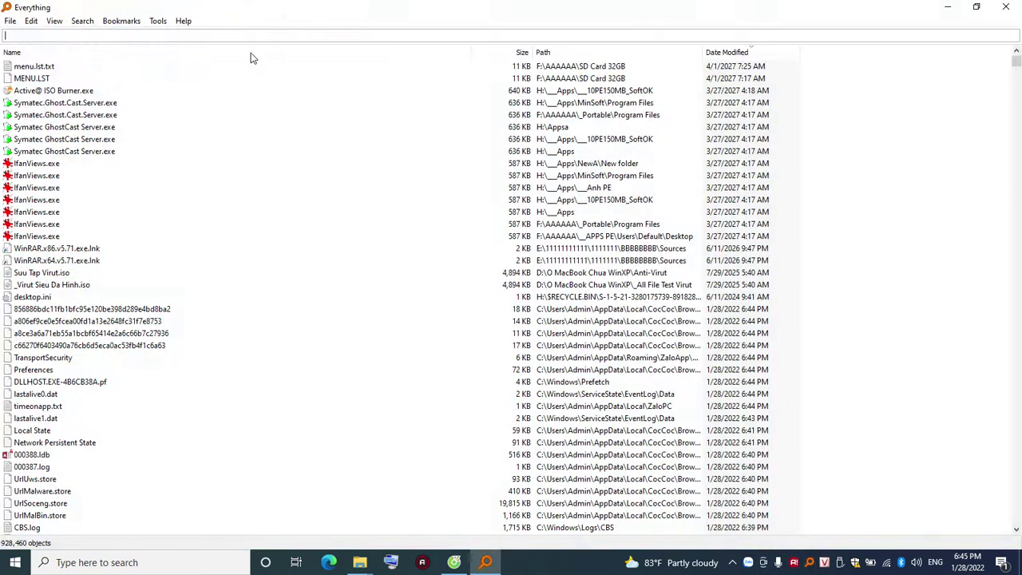
type("blog")
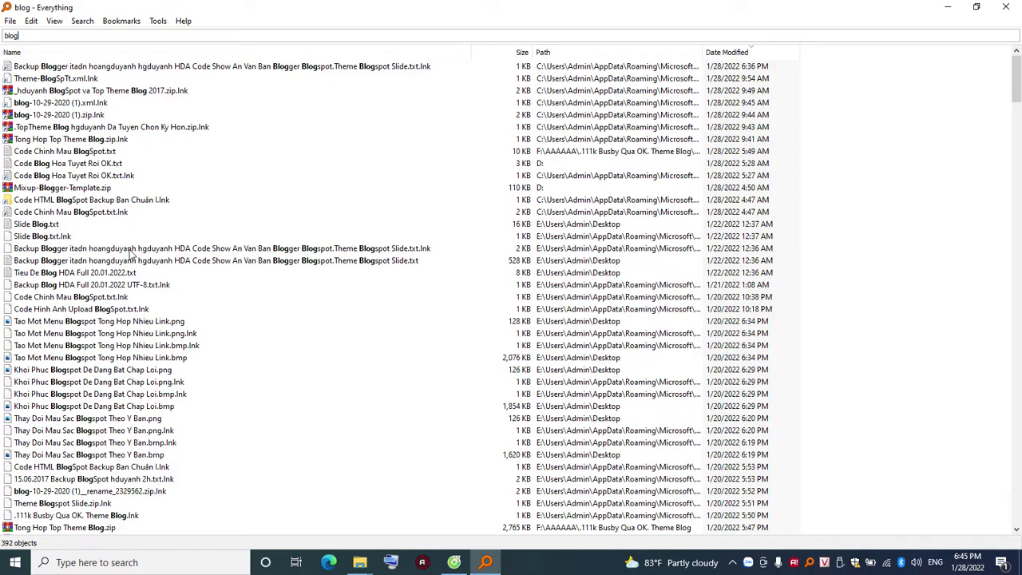
left_click(548, 265)
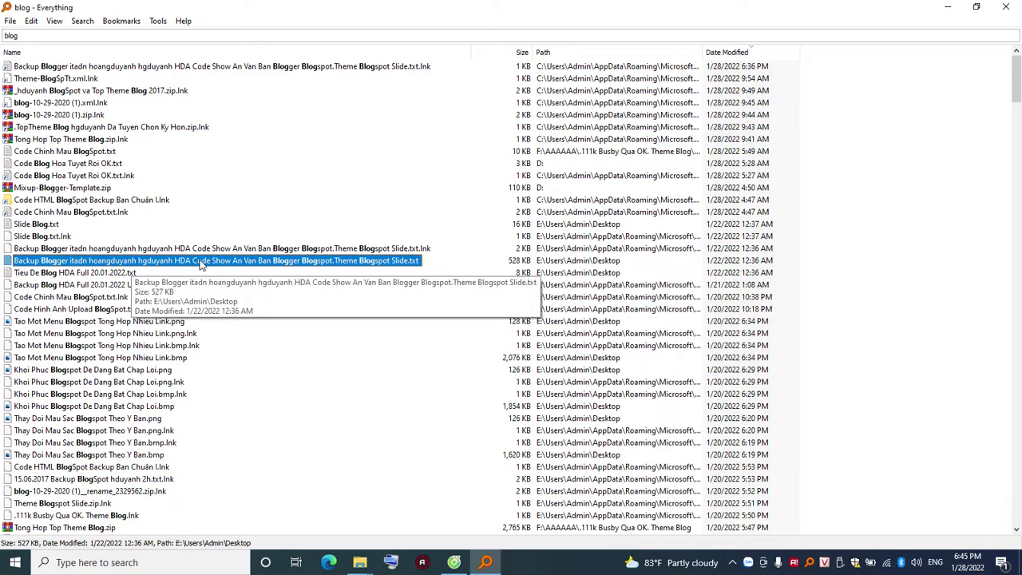
left_click(121, 273)
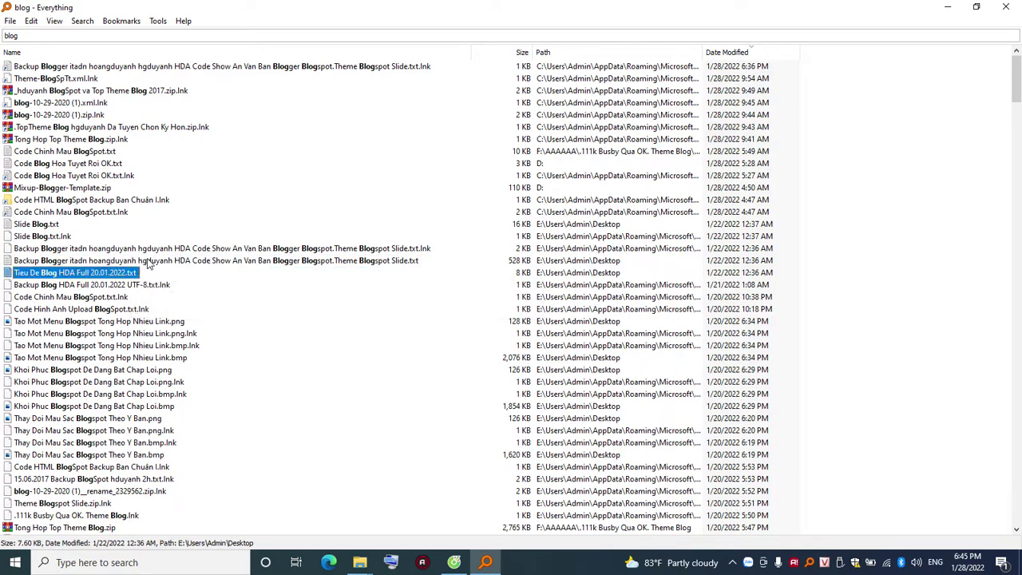
left_click(135, 262)
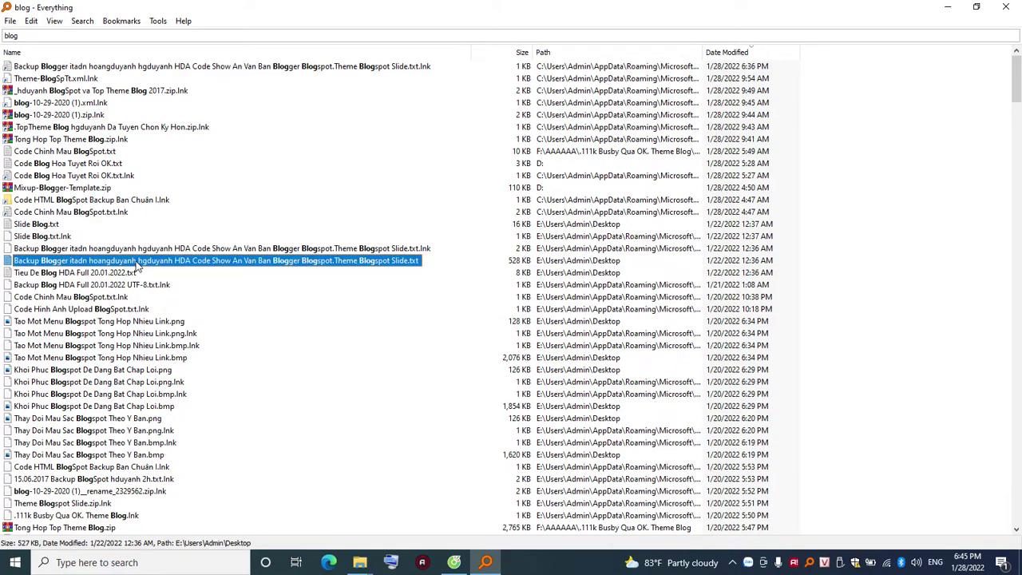
Step: Try to open the 528 KB Backup Blogger text file from the search results
double_click(137, 266)
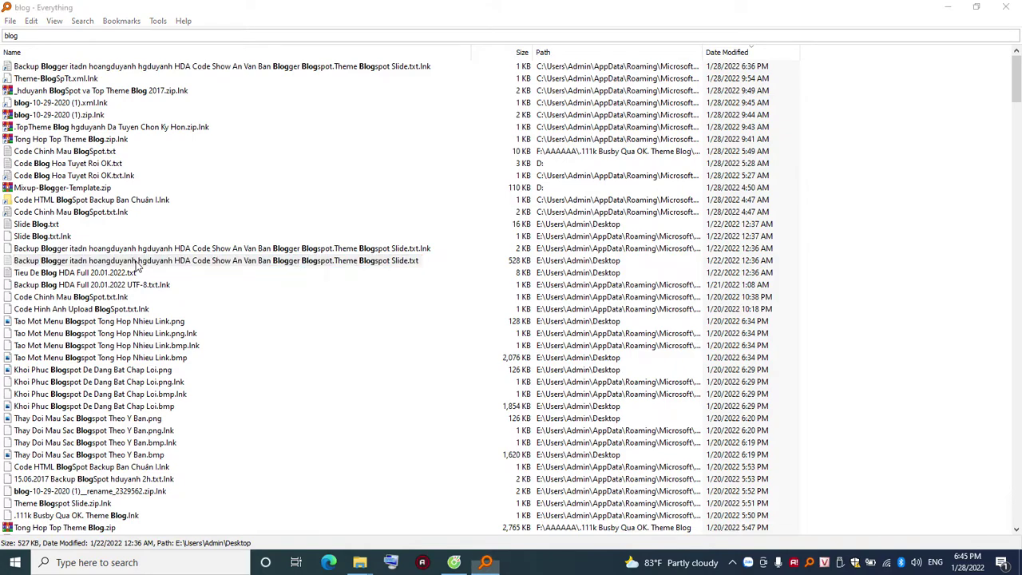
left_click(657, 283)
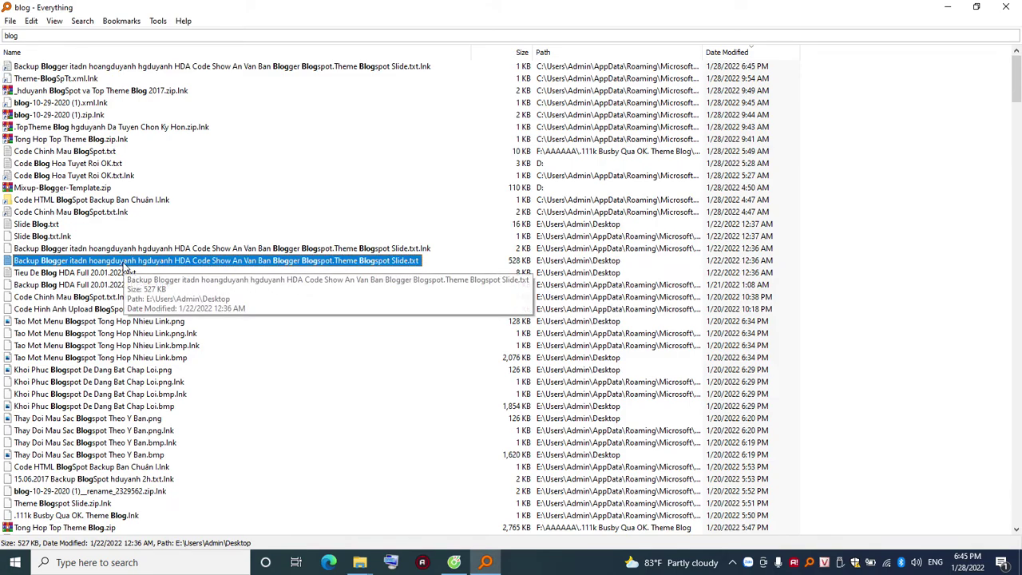
double_click(125, 266)
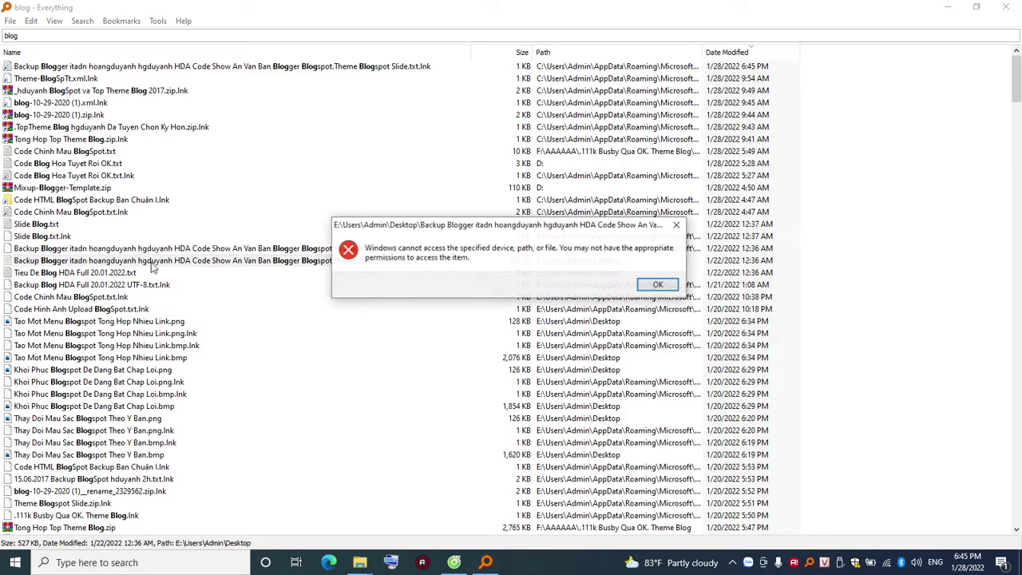
left_click(658, 285)
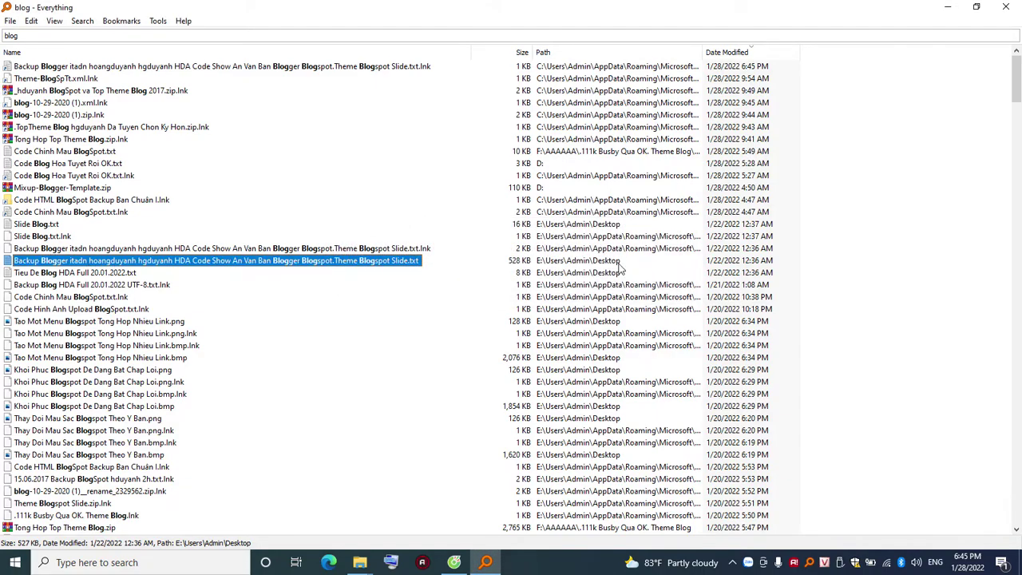
Step: Try to open the folder path of the Backup Blogger text file, E:\Users\Admin\Desktop
right_click(128, 266)
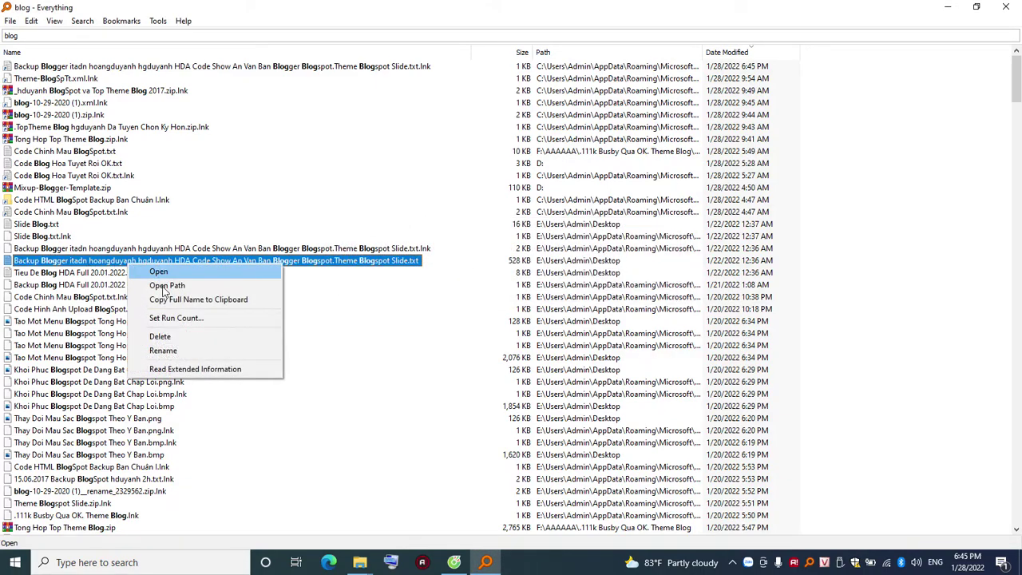
left_click(166, 285)
left_click(656, 285)
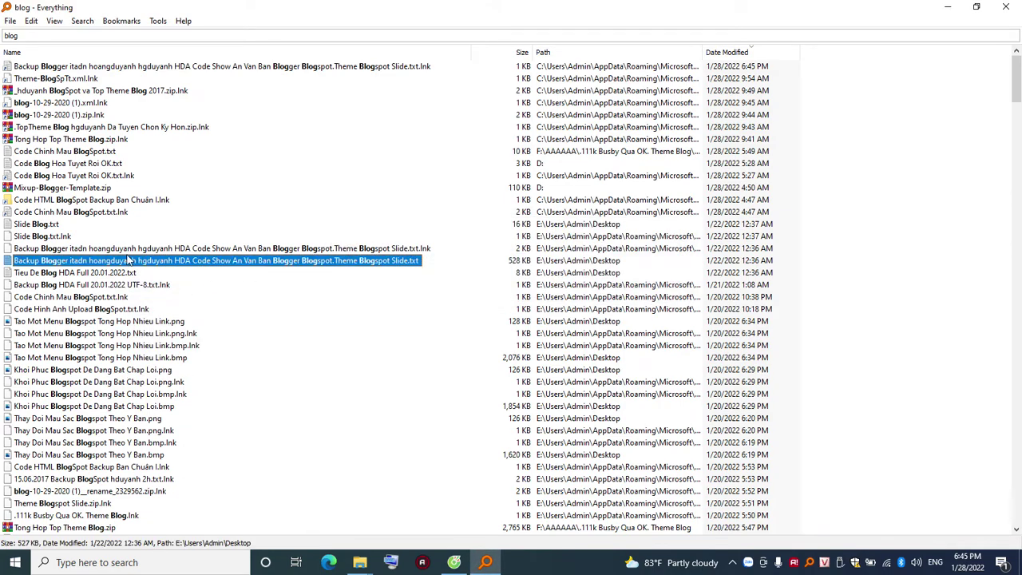
right_click(118, 265)
left_click(166, 283)
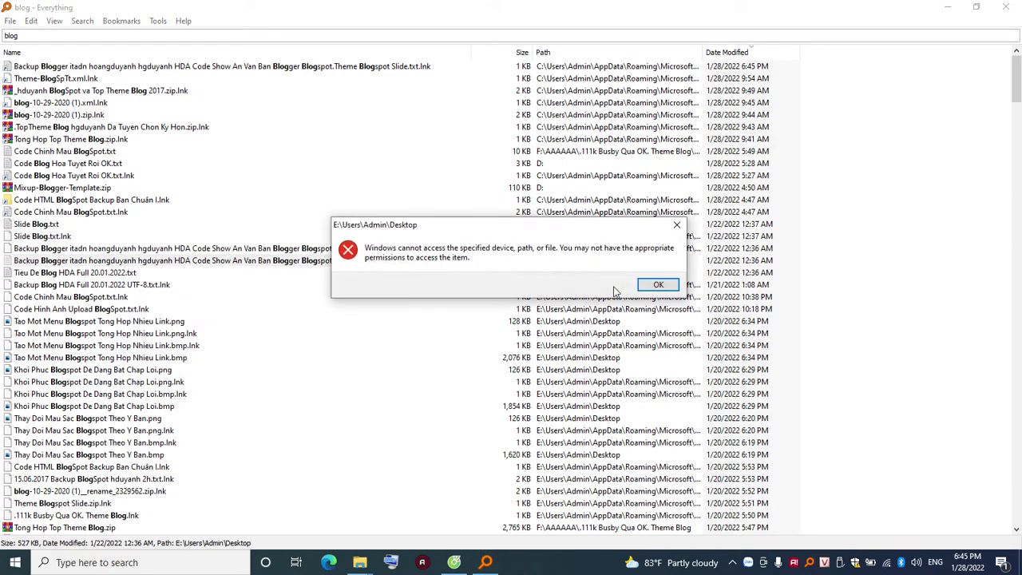
left_click(655, 285)
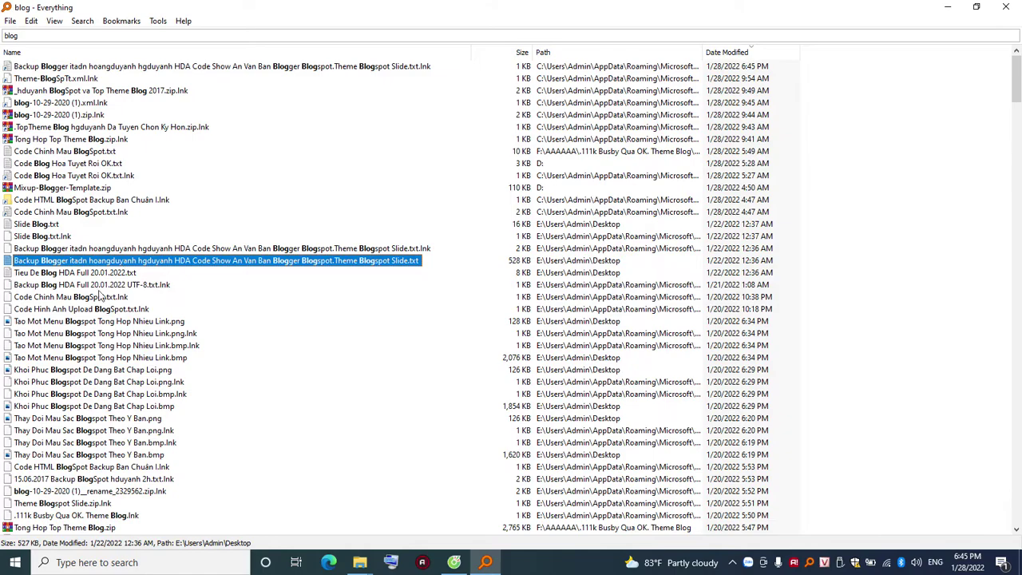
Step: Open the folder containing Code Blog Hoa Tuyet Roi OK.txt on Local Disk (D:), and close that folder window
right_click(100, 163)
left_click(107, 179)
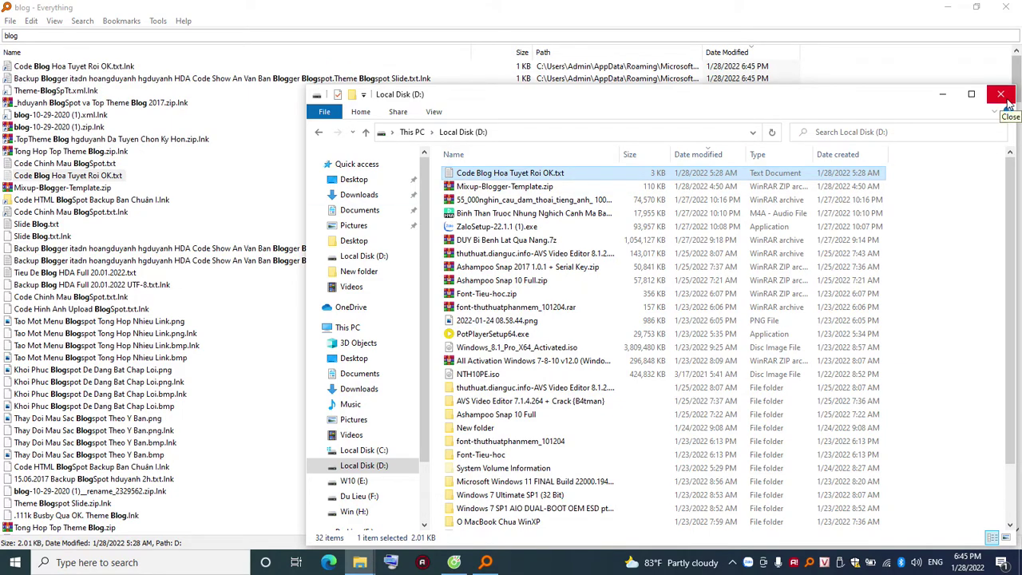
left_click(1002, 94)
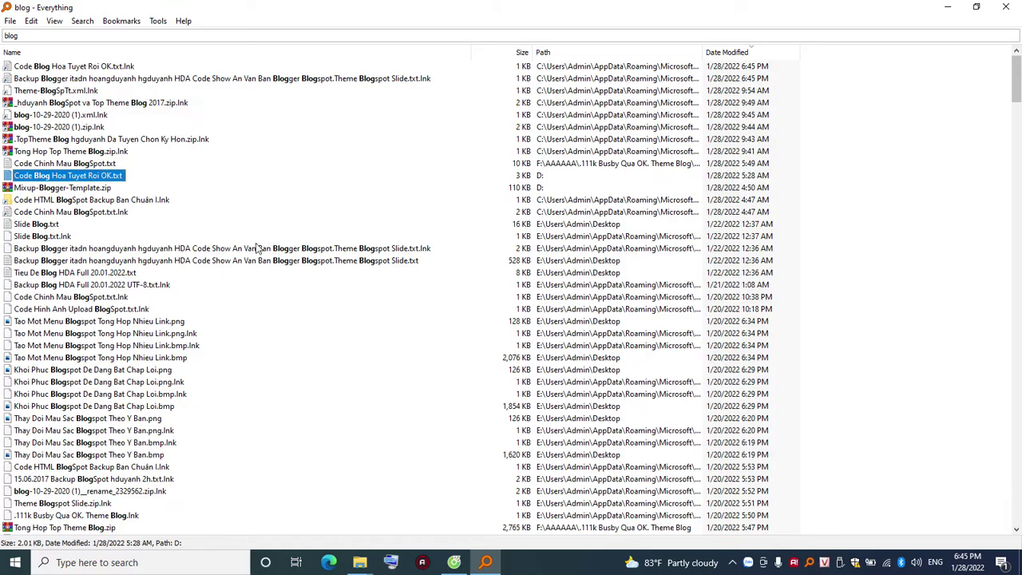
Step: Look through the older blog-related files in the search results and close Everything
left_click(140, 432)
scroll(150, 418, "down", 5)
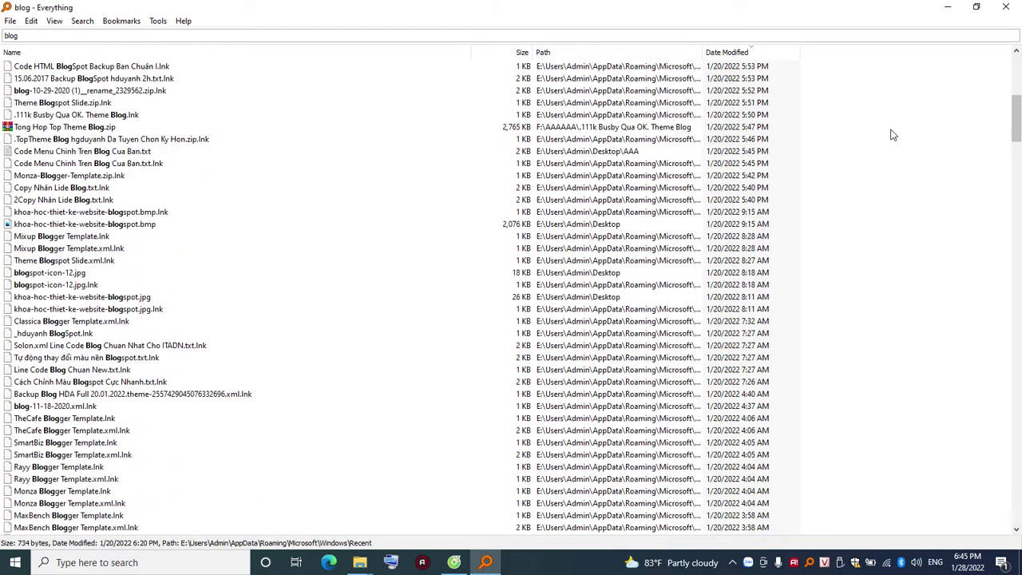
left_click(1005, 7)
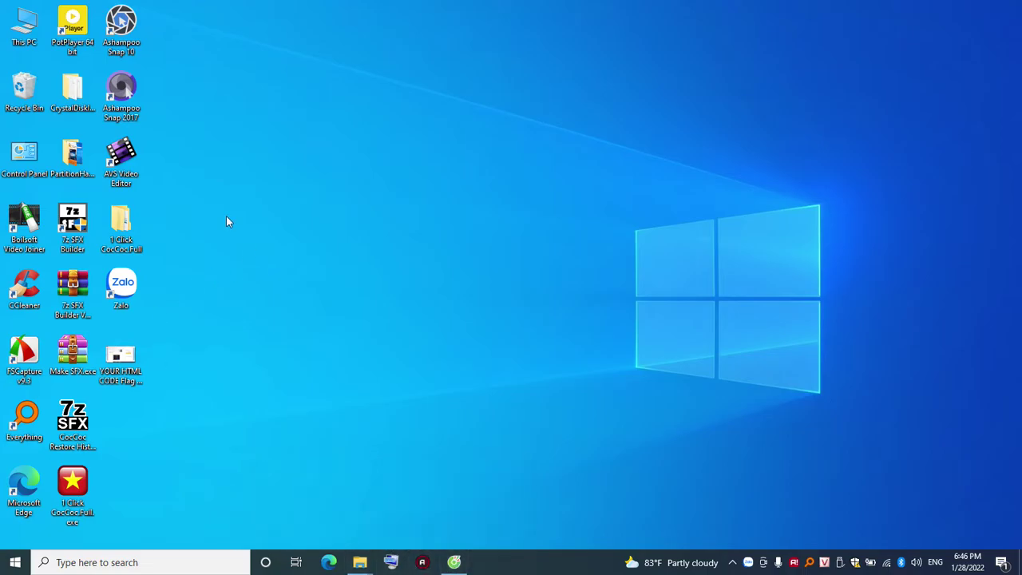
Step: Open This PC and view the properties of Local Disk (C:)
double_click(30, 32)
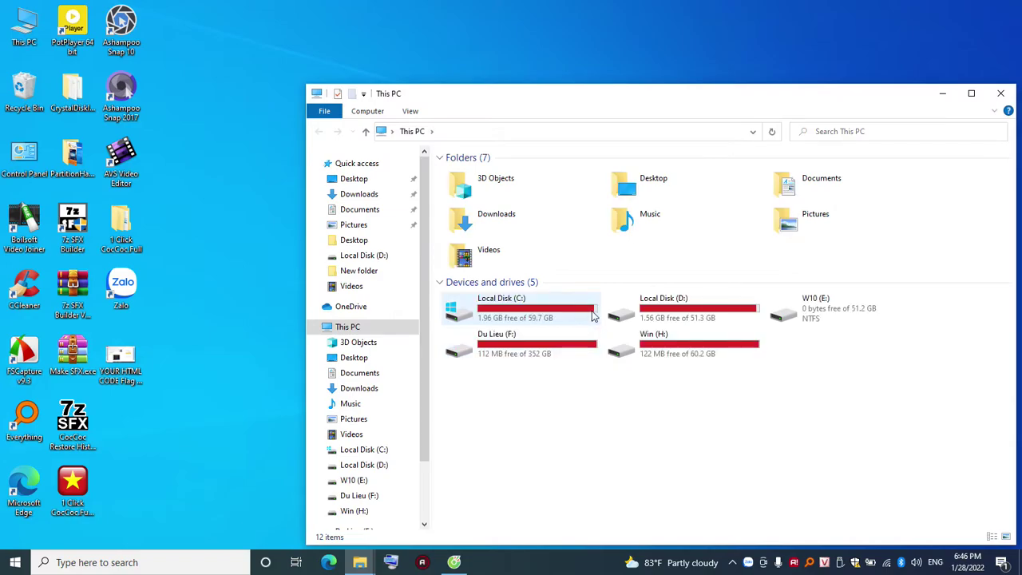
right_click(527, 315)
left_click(591, 302)
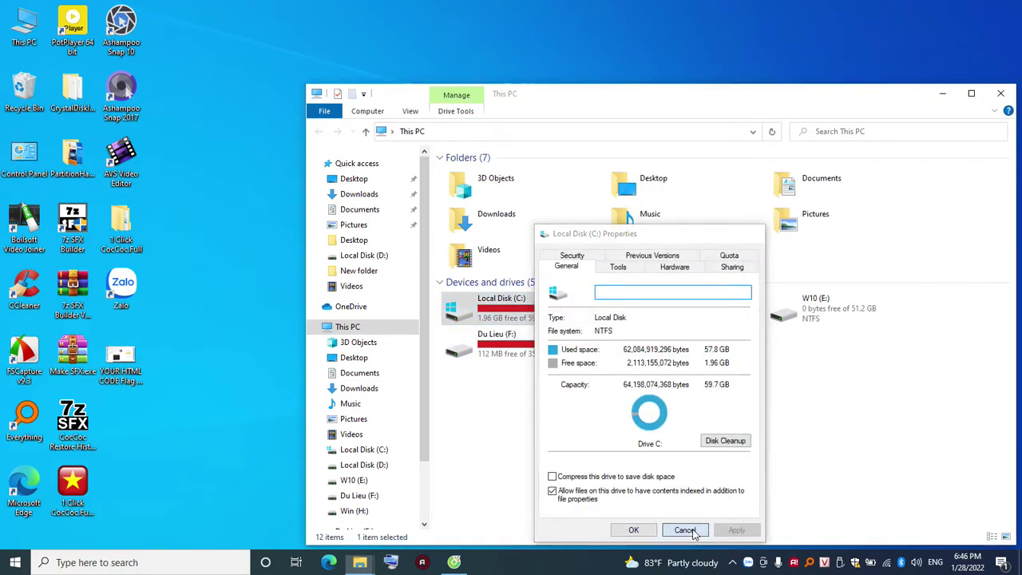
Step: Open Local Disk (C:) and check the drive's properties again from inside its root folder
left_click(684, 529)
double_click(516, 305)
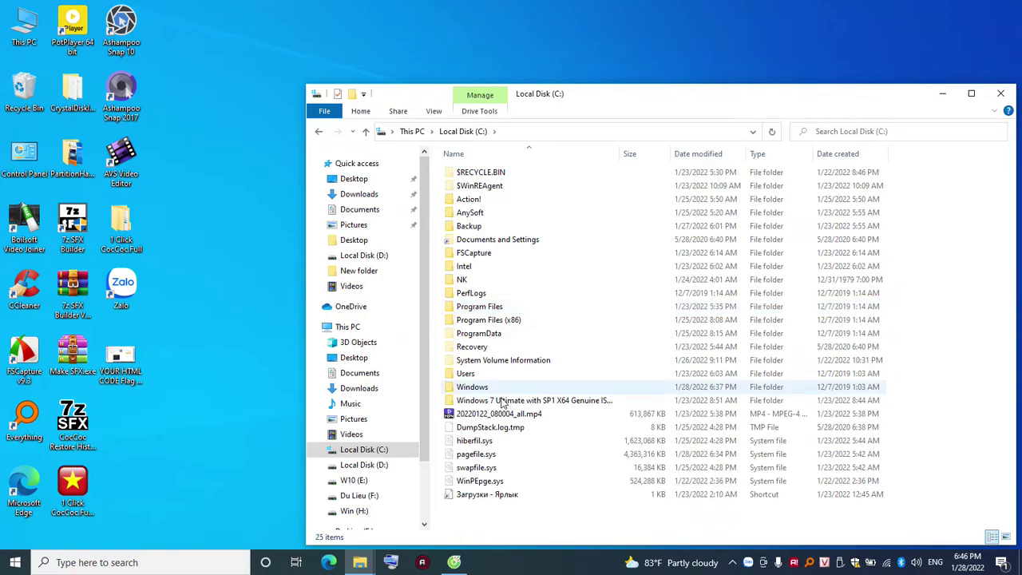
key("ctrl+a")
left_click(532, 525)
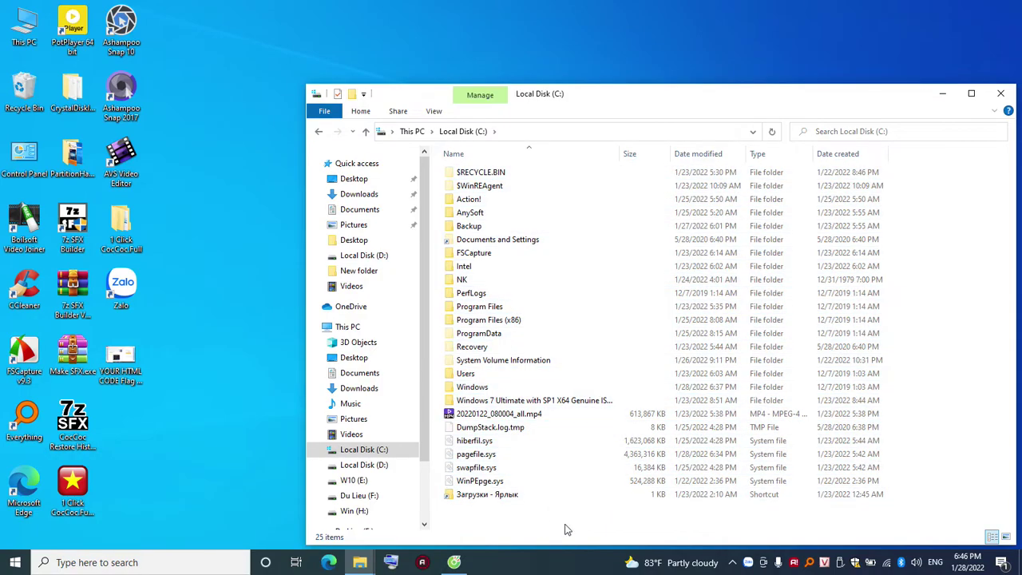
right_click(581, 529)
left_click(607, 515)
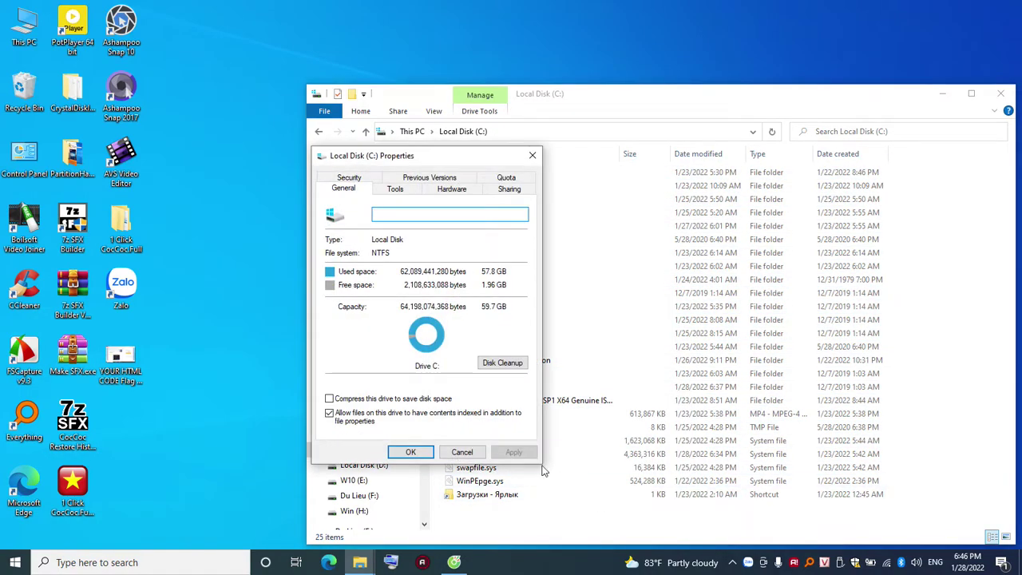
left_click(462, 453)
Step: View the combined properties of all files and folders in the root of Local Disk (C:)
left_click(490, 403)
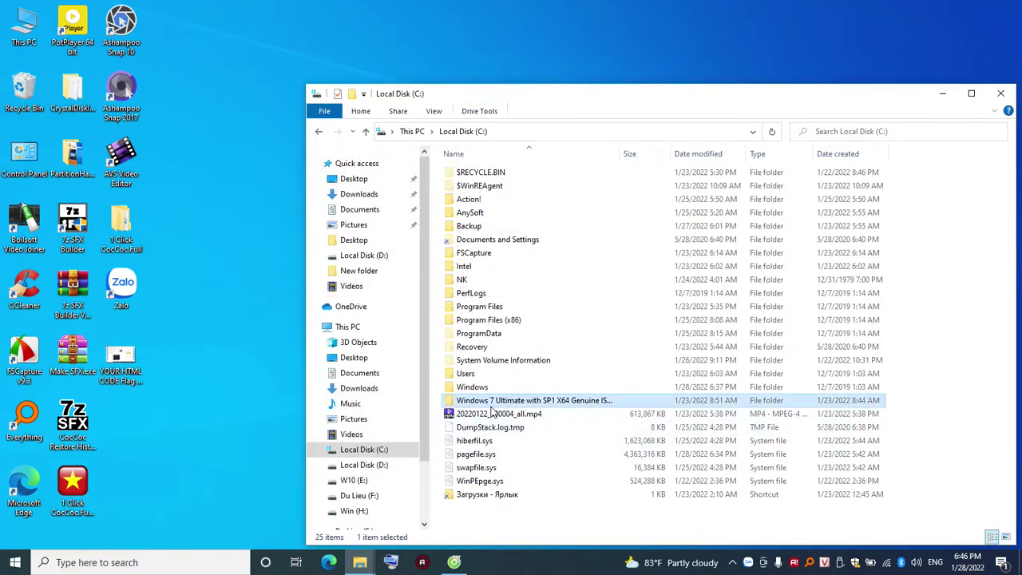
key("ctrl+a")
right_click(491, 407)
left_click(531, 394)
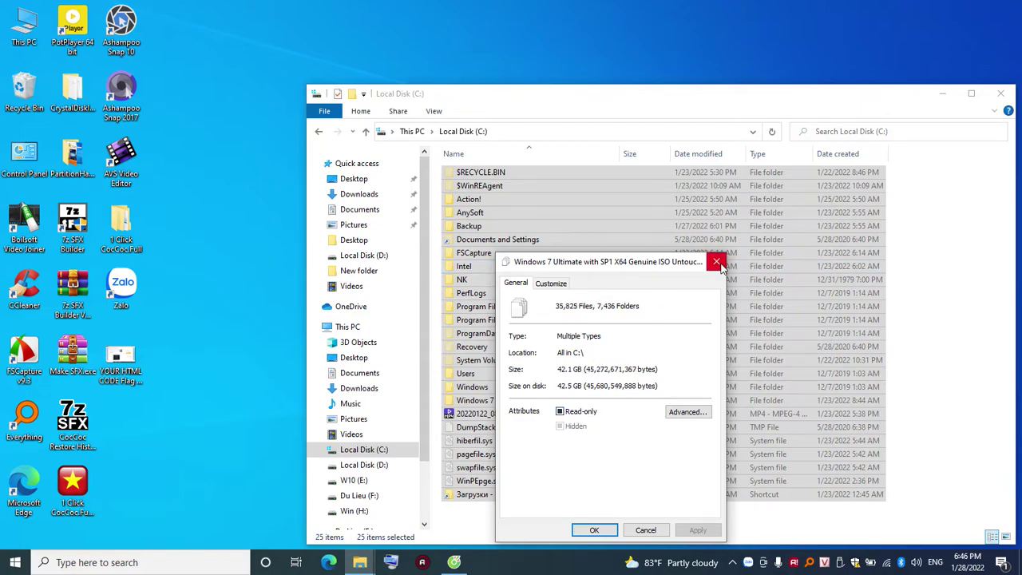
left_click(718, 263)
left_click(965, 229)
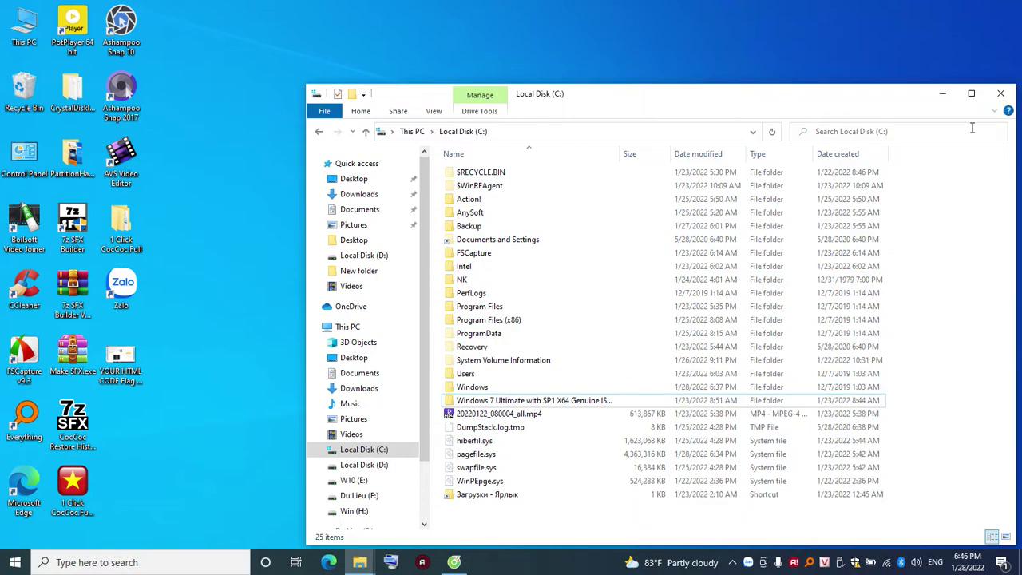
Step: Delete the AnySoft and Backup folders from the root of Local Disk (C:)
left_click(72, 484)
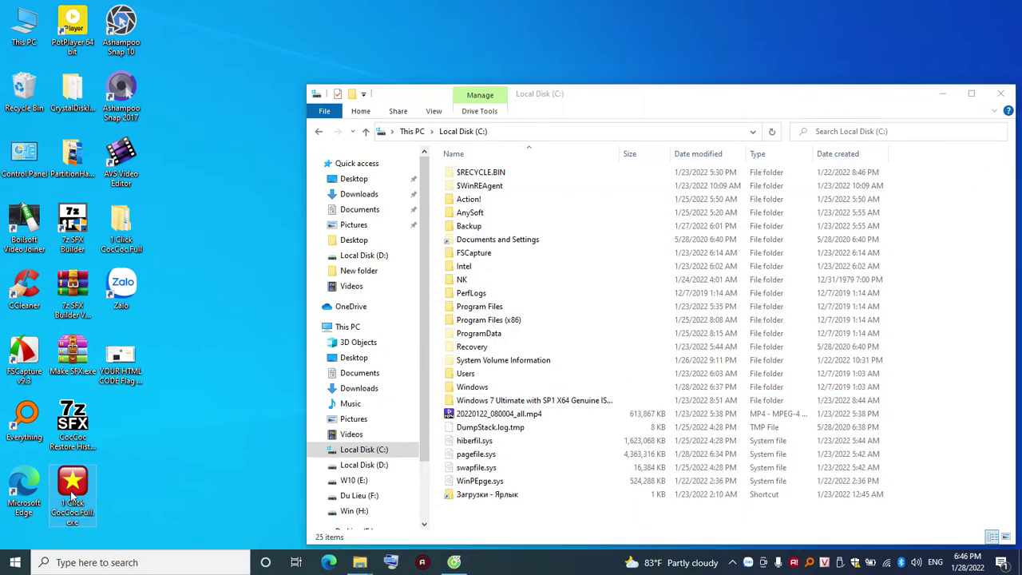
left_click(471, 214)
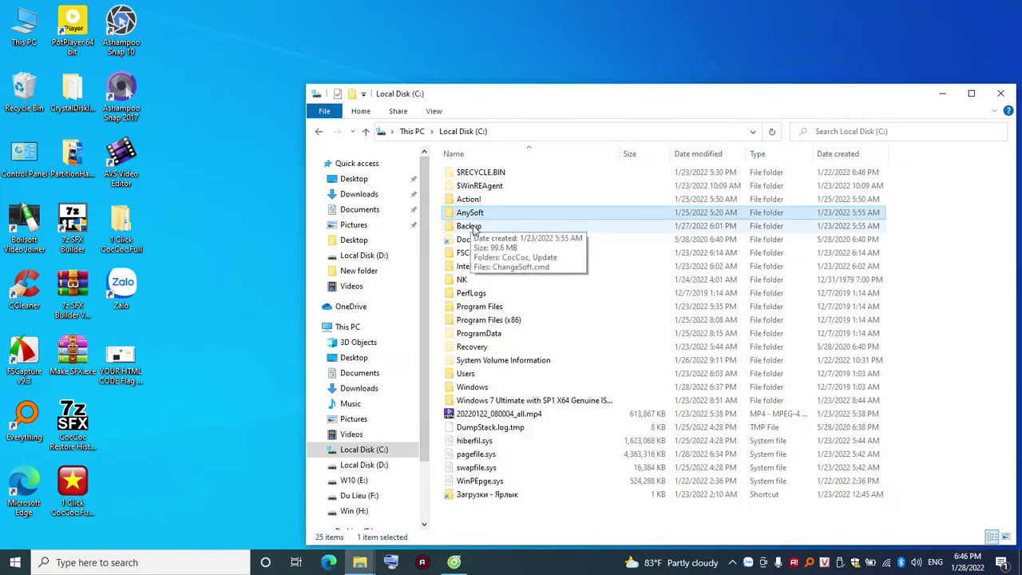
left_click(471, 227, "ctrl")
mouse_move(469, 226)
left_mouse_down()
mouse_move(447, 209)
mouse_move(460, 198)
mouse_move(471, 225)
left_mouse_up()
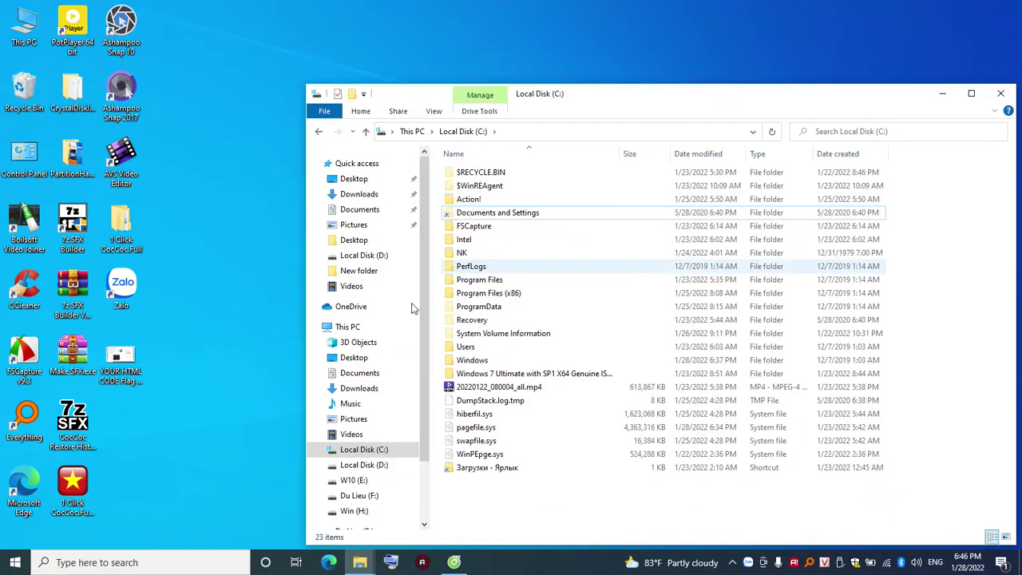
Step: Run 1 Click CocCoc.Full.exe from the desktop and move the Local Disk (C:) window aside to uncover the desktop
right_click(198, 439)
left_click(159, 473)
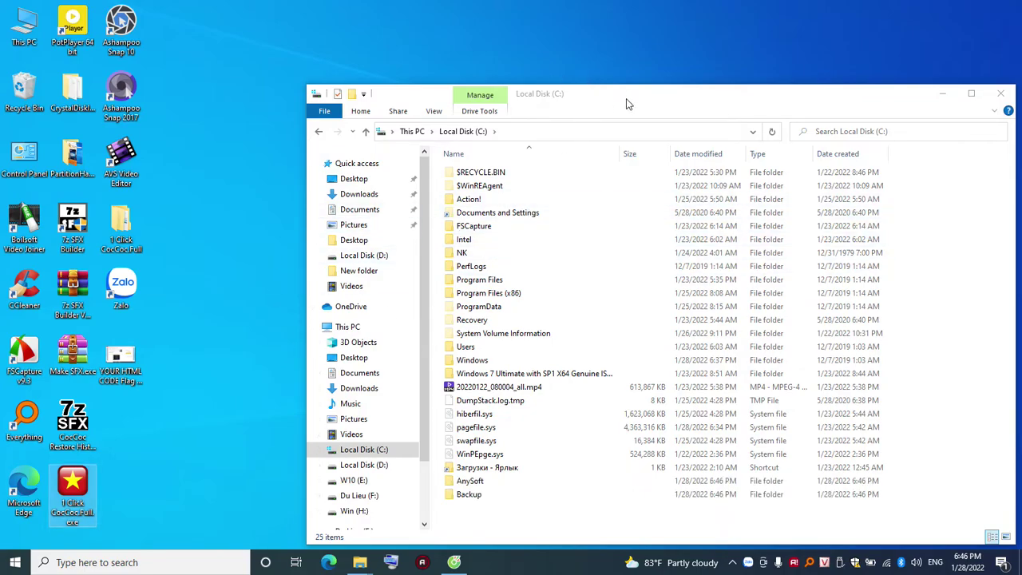
left_click_drag(363, 99, 626, 92)
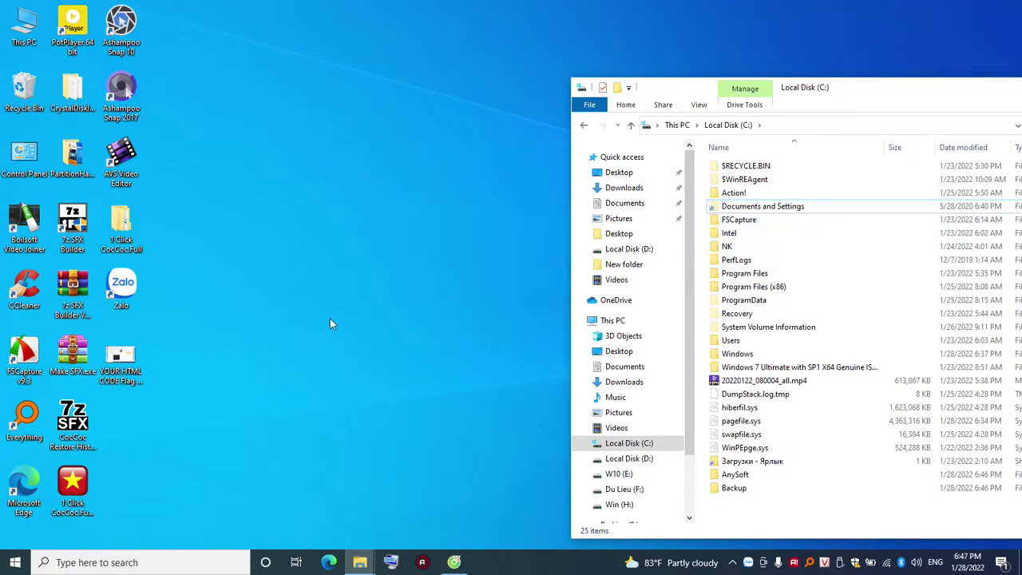
Step: Check the AnySoft and Backup folders in the root of Local Disk (C:) and refresh the desktop
left_click(733, 487)
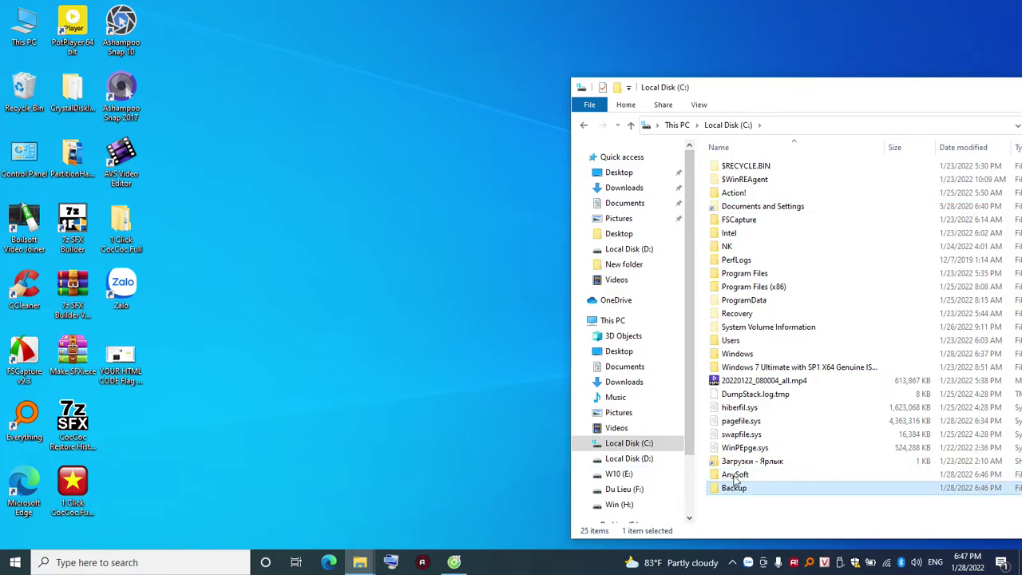
right_click(190, 302)
left_click(219, 338)
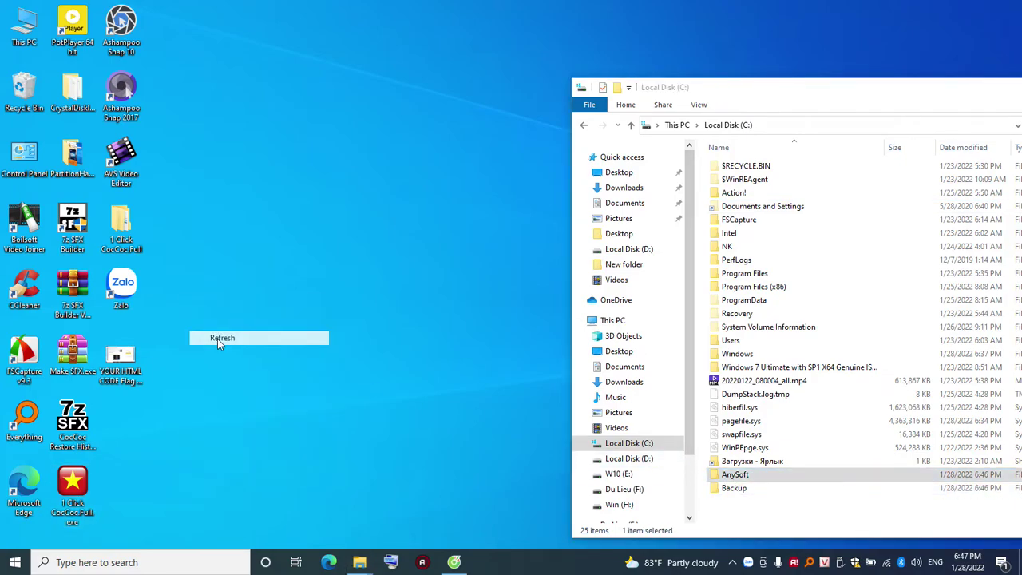
left_click(749, 513)
left_click(740, 491)
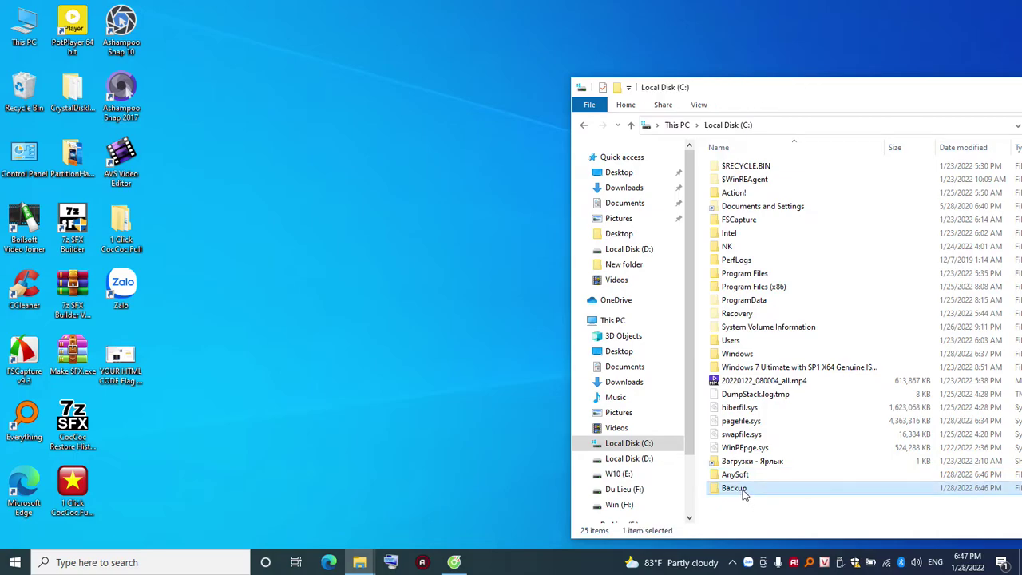
key("Up")
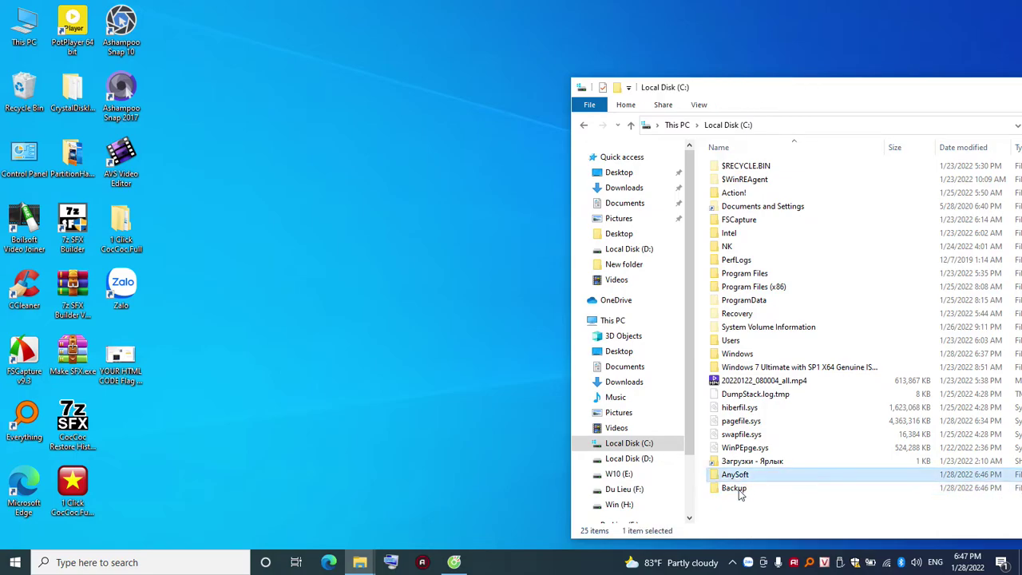
right_click(464, 458)
right_click(247, 305)
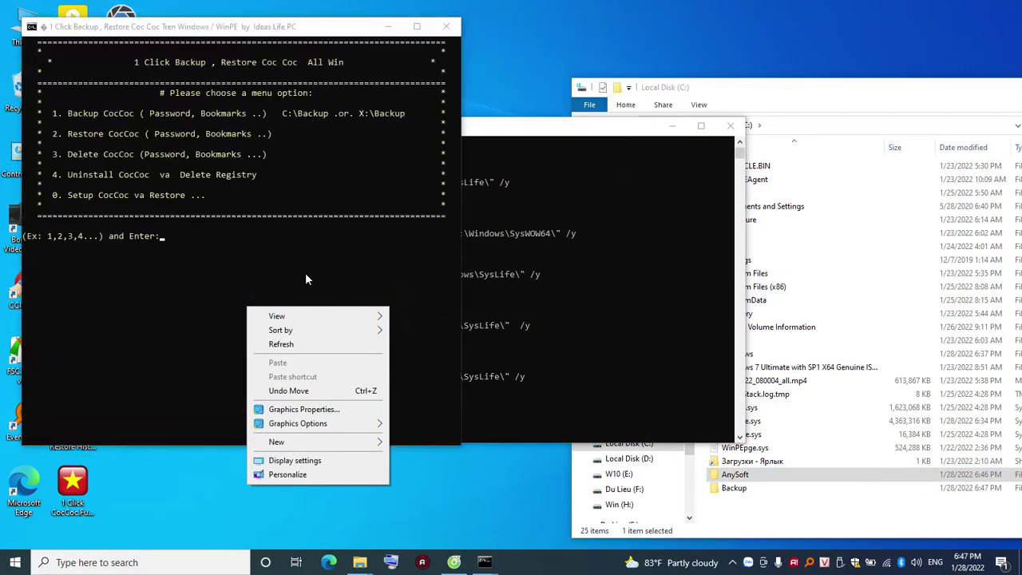
Step: Move the two console windows apart and close the 1 Click Backup, Restore Coc Coc menu
left_click(403, 254)
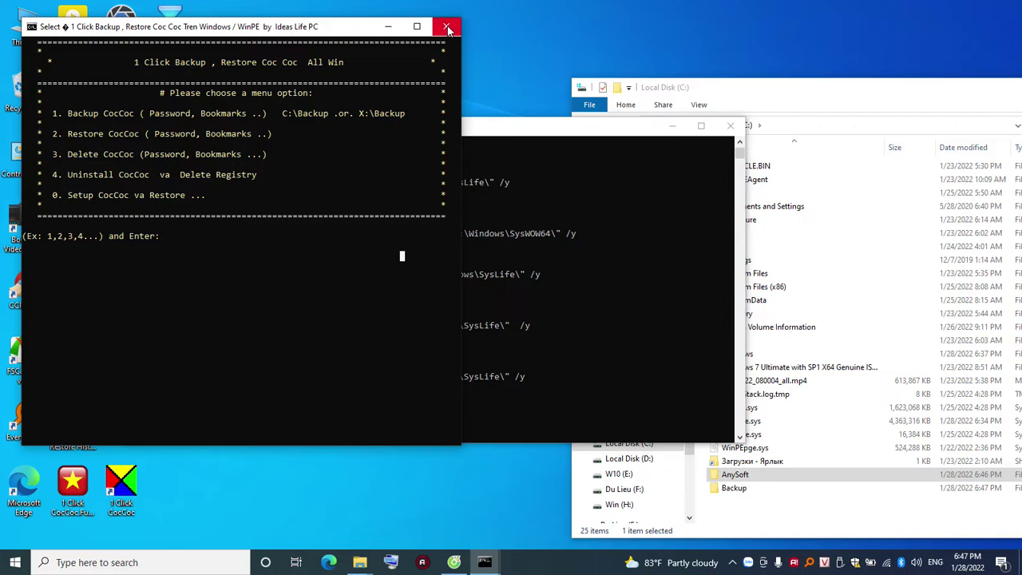
left_click_drag(368, 26, 859, 32)
left_click(360, 133)
left_click_drag(359, 133, 450, 221)
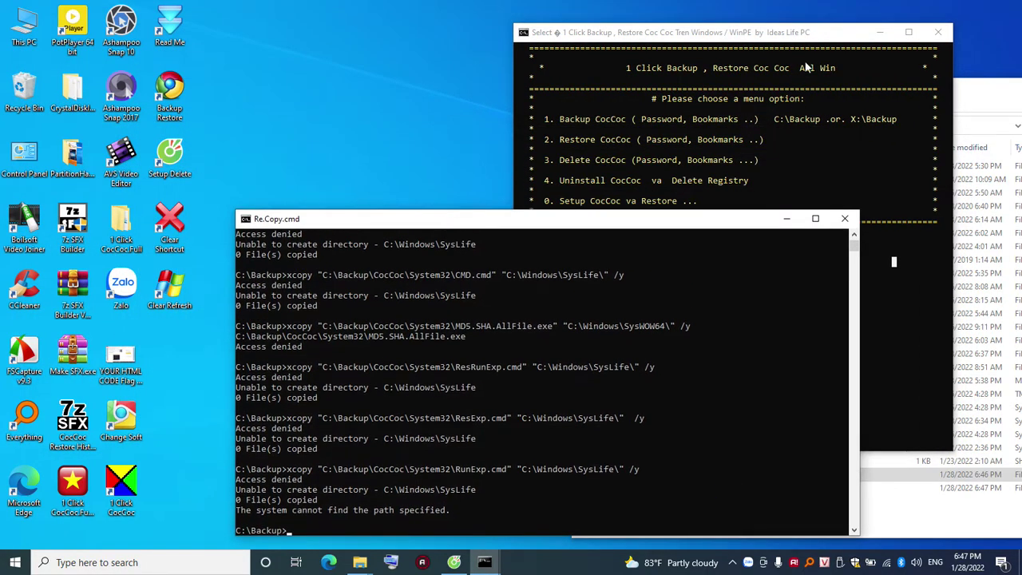
left_click(829, 42)
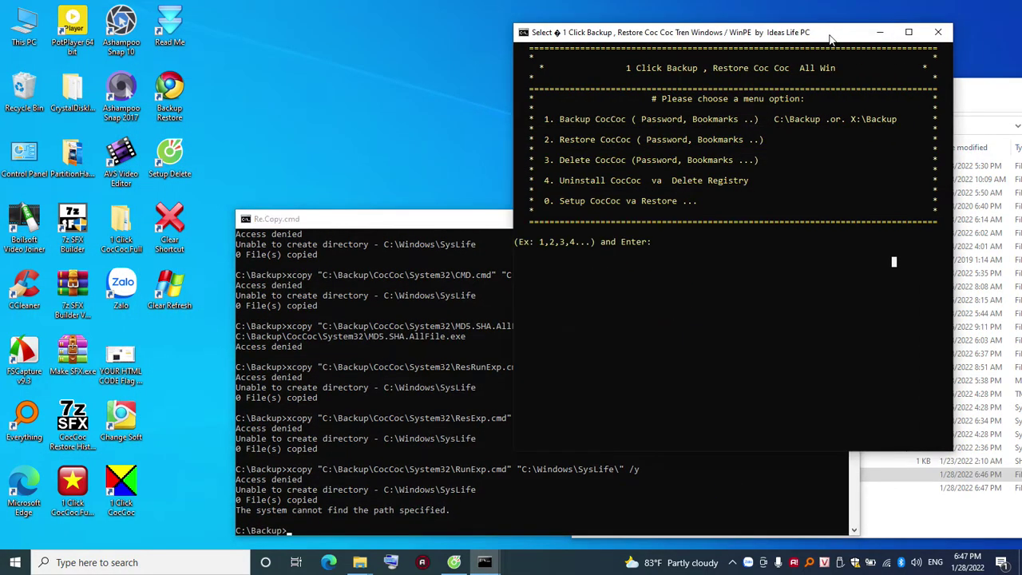
left_click(936, 34)
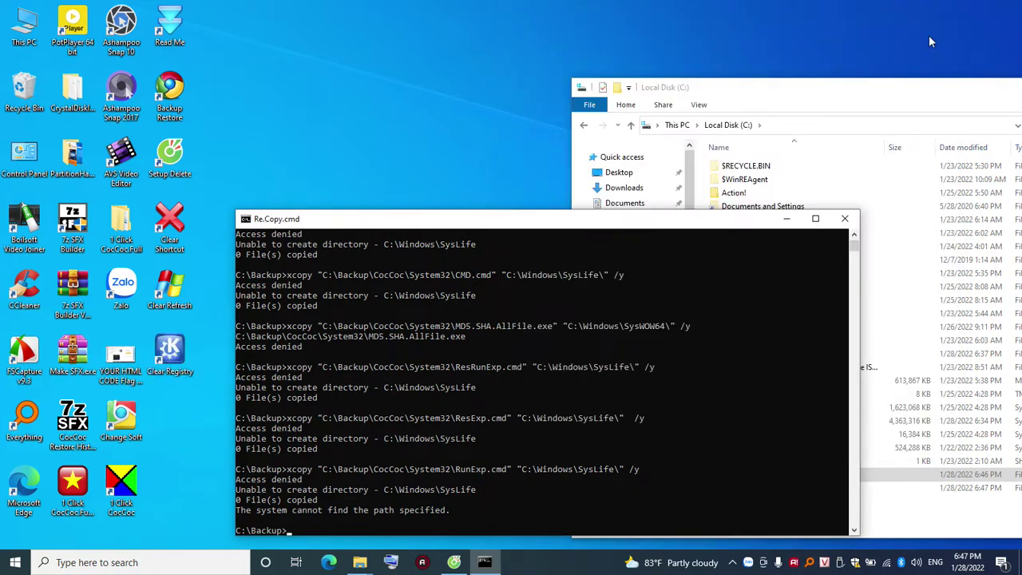
Step: Review the copy output in the Re.Copy.cmd console window and close it
left_click(342, 530)
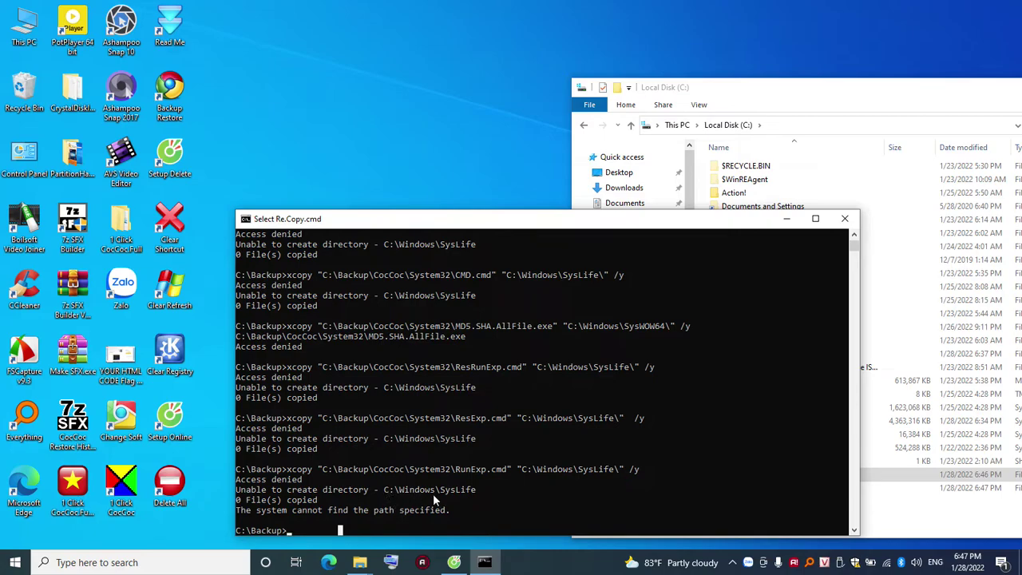
left_click(320, 531)
left_click(845, 218)
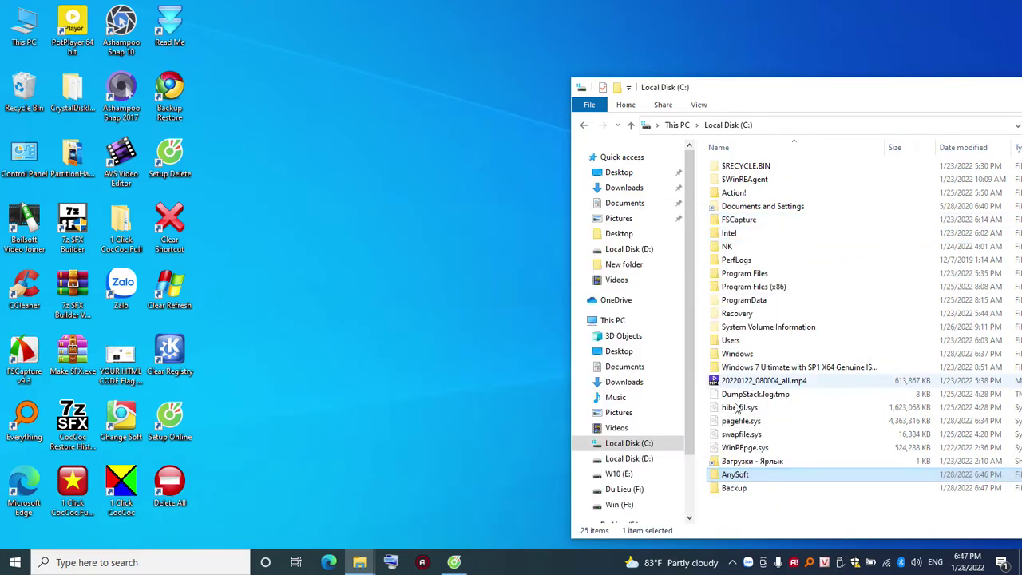
Step: Compare the AnySoft and Backup folders on Local Disk (C:) with the shortcuts added to the desktop
left_click(734, 490)
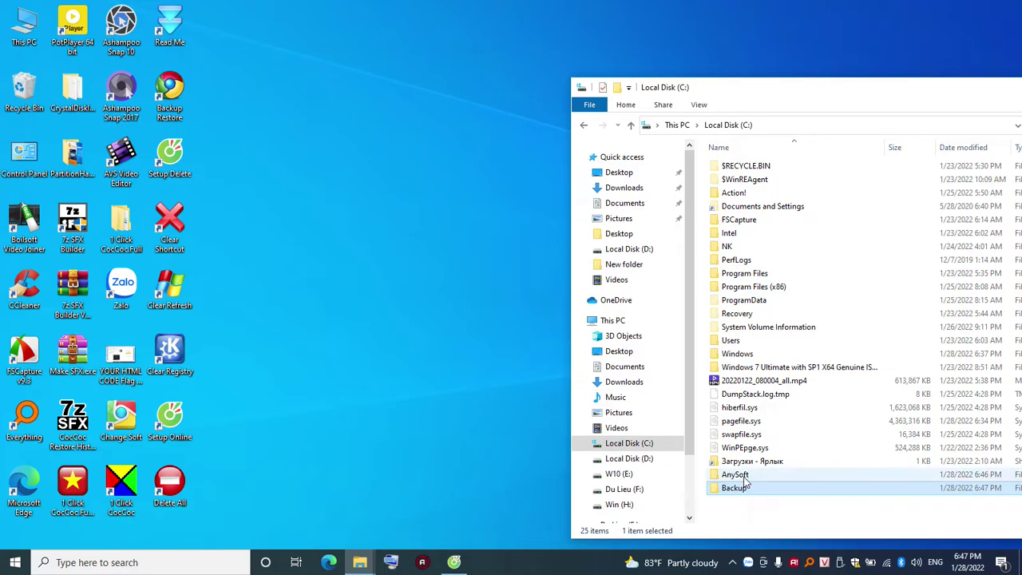
left_click(743, 476)
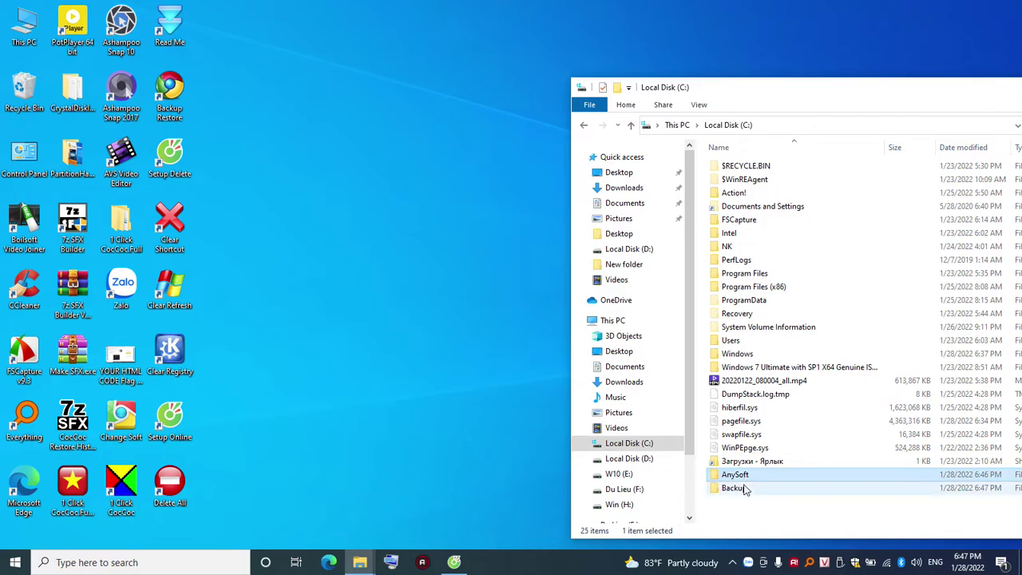
left_click(743, 489)
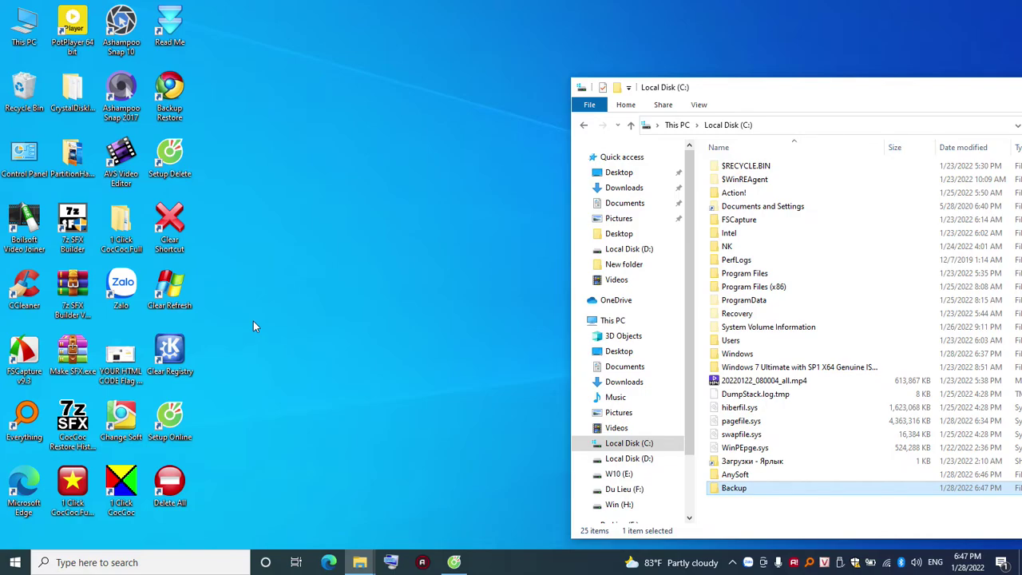
left_click(741, 480)
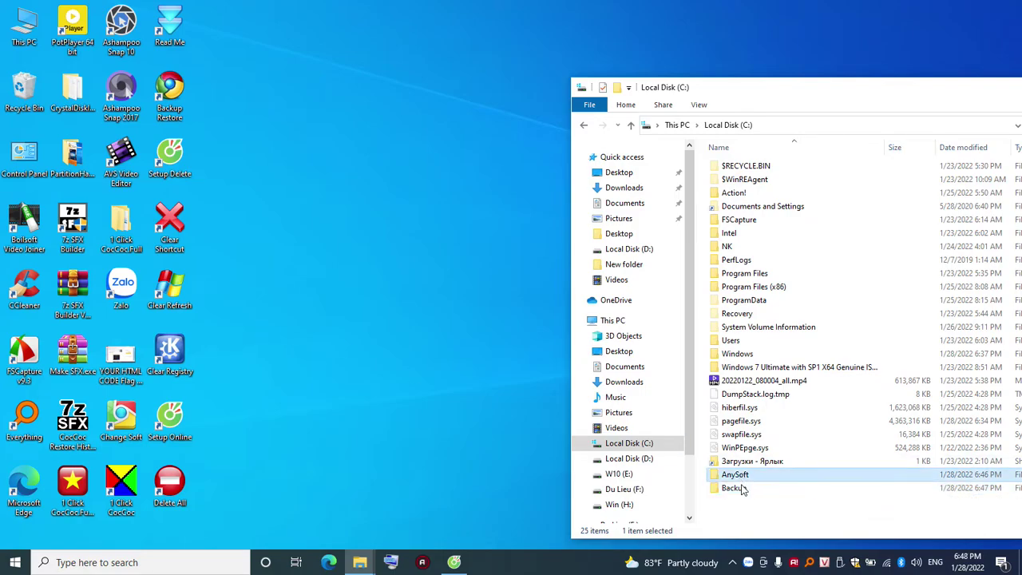
left_click(741, 489)
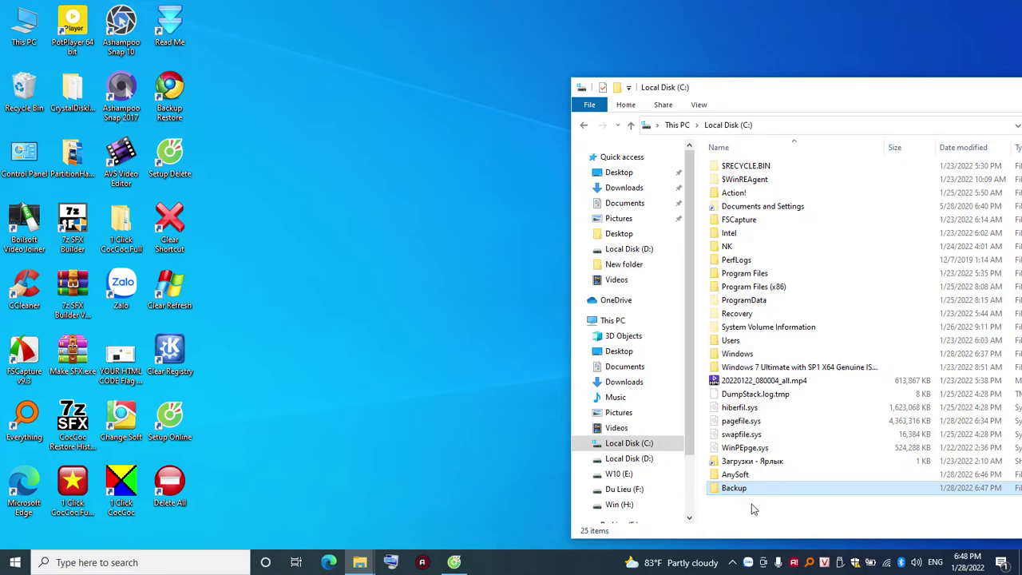
left_click(752, 509)
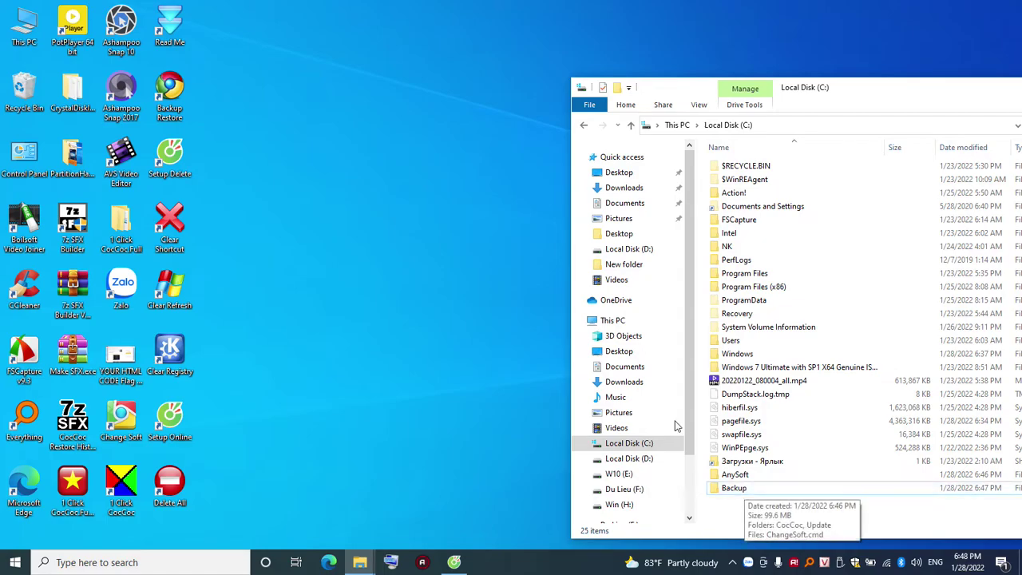
Step: Move and narrow the Local Disk (C:) window, and open the CocCoc folder inside Backup
left_click_drag(812, 97, 542, 48)
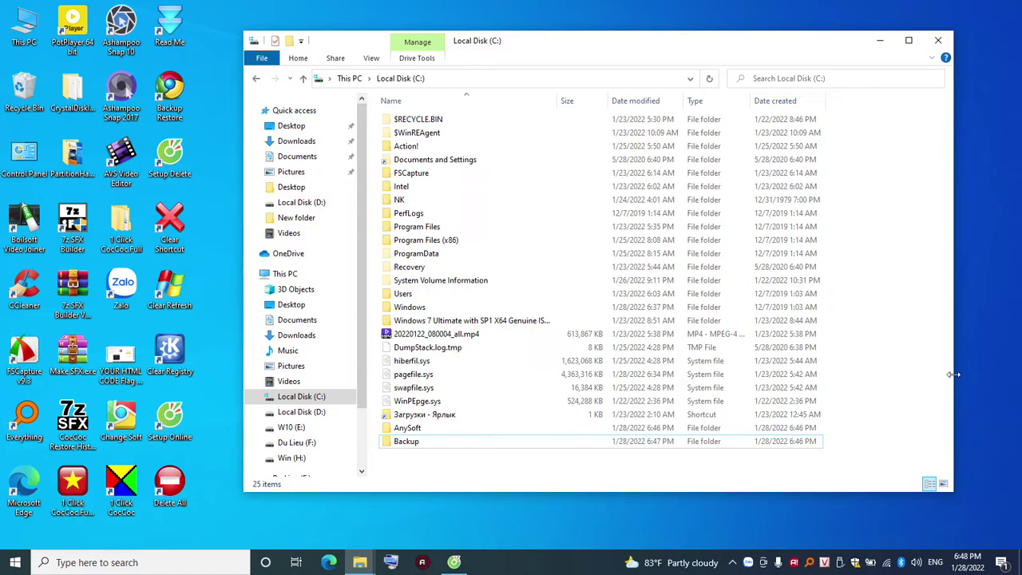
left_click_drag(953, 374, 893, 381)
left_click(415, 450)
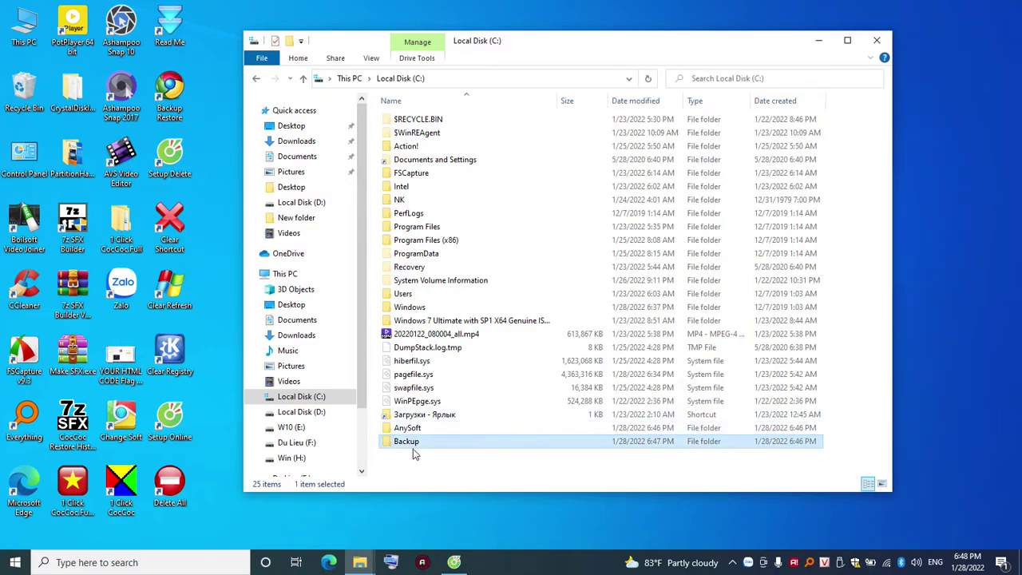
double_click(409, 444)
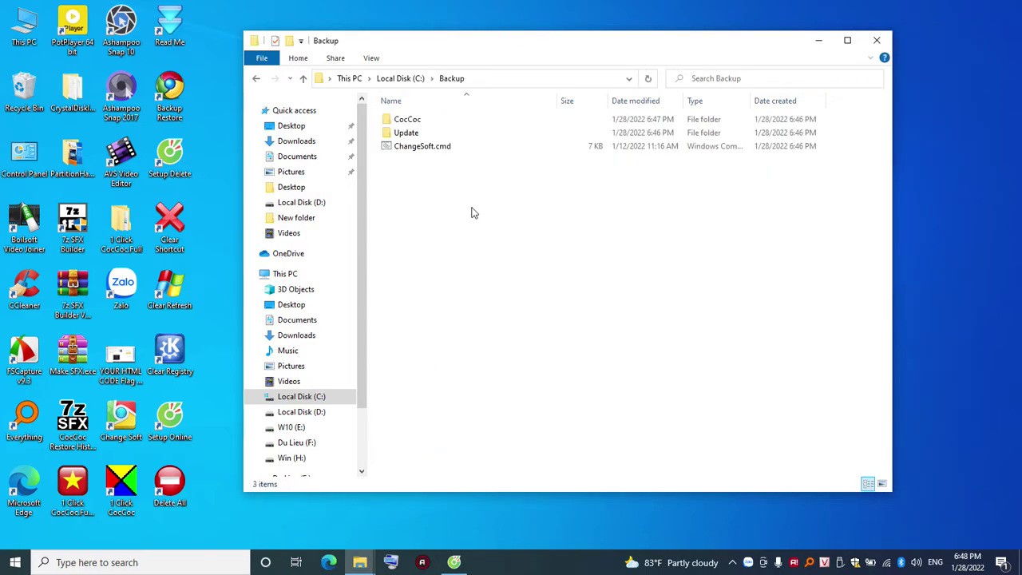
double_click(399, 119)
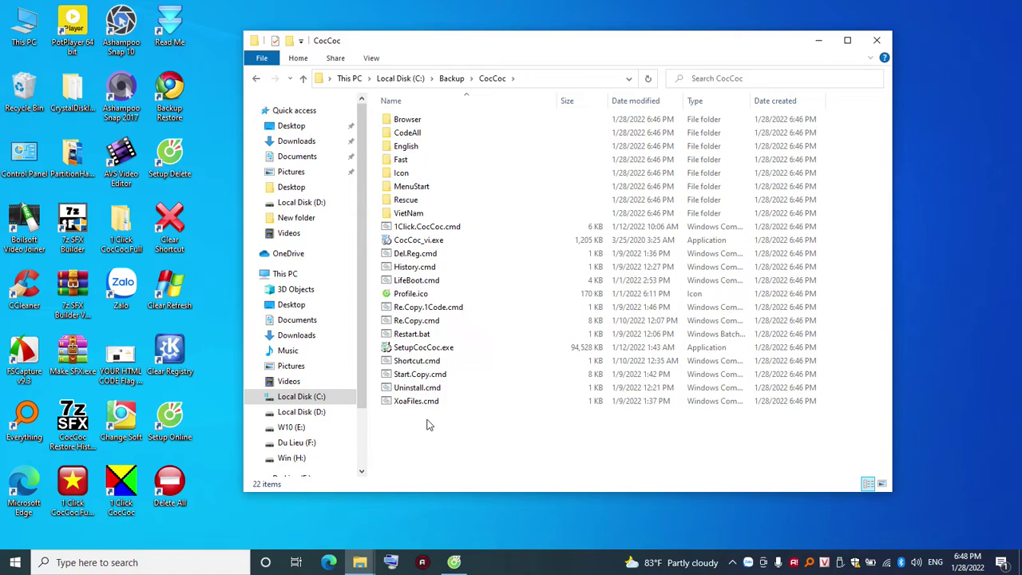
Step: Look at Re.Copy.1Code.cmd and Re.Copy.cmd in the CocCoc folder, and return to the root of Local Disk (C:)
left_click(449, 311)
left_click(436, 321)
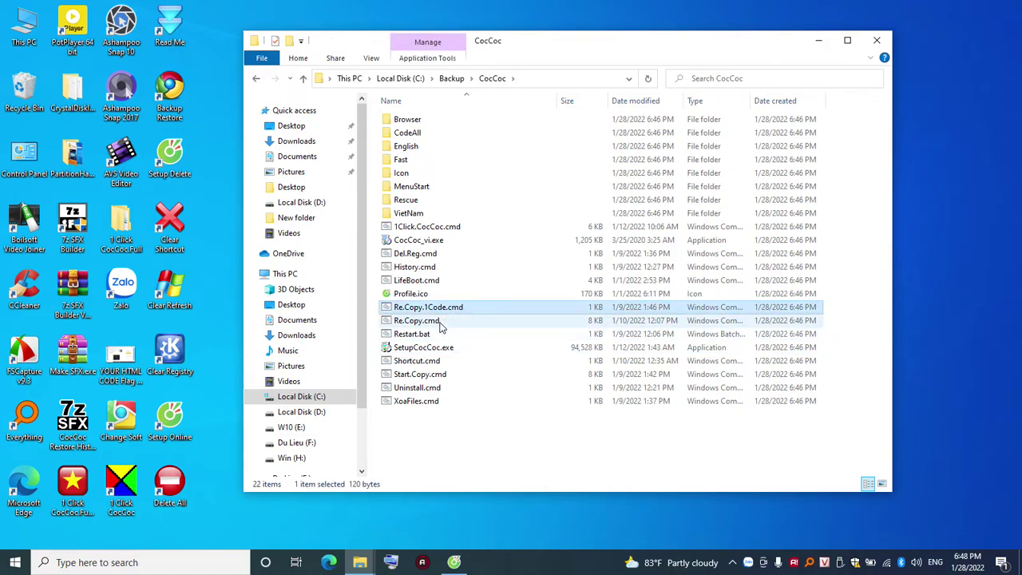
left_click(591, 441)
left_click(445, 83)
left_click(400, 80)
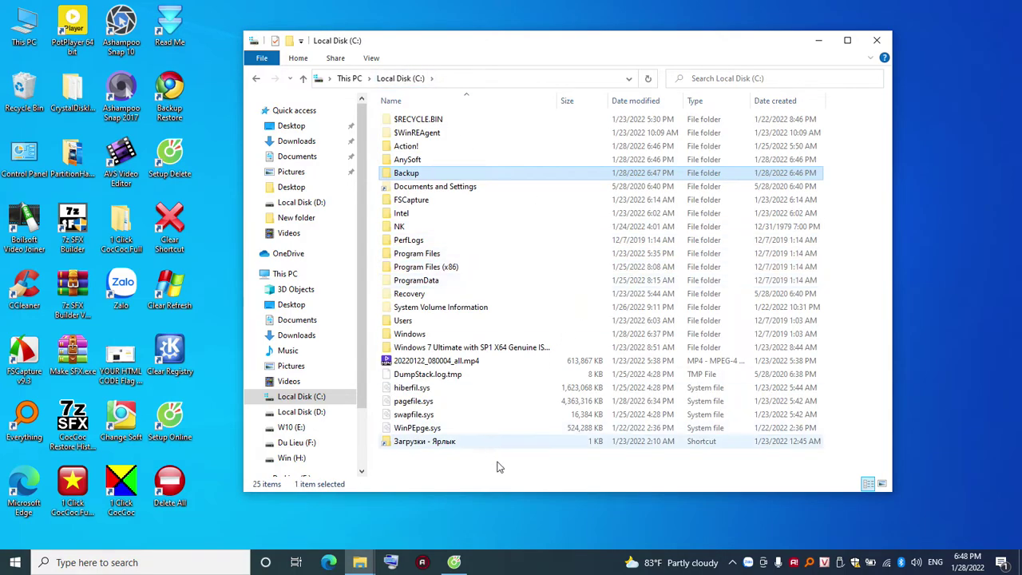
left_click(525, 470)
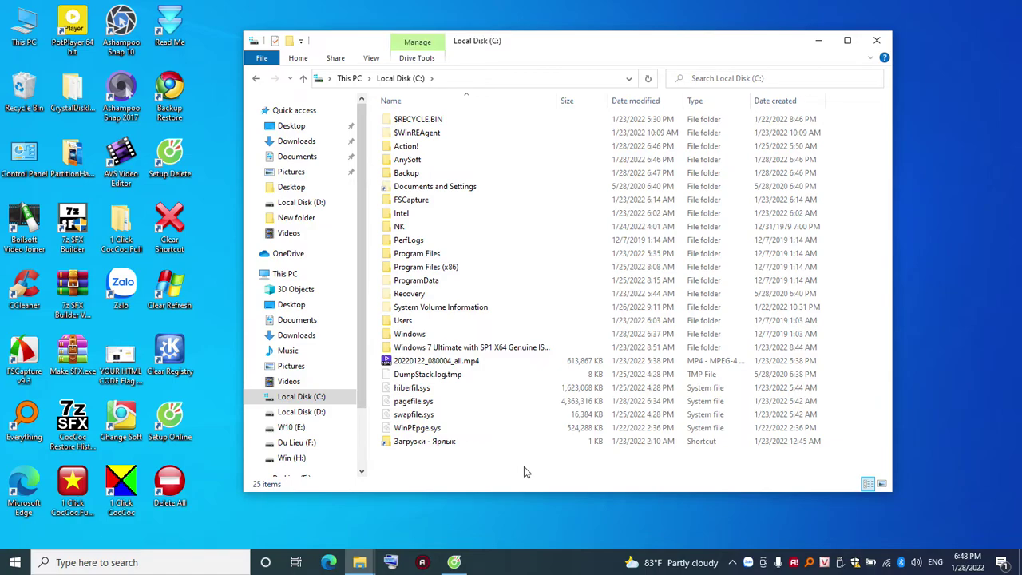
Step: Look at the drives in This PC and the folders in the root of Local Disk (C:), and return to This PC
left_click(288, 273)
left_click(683, 399)
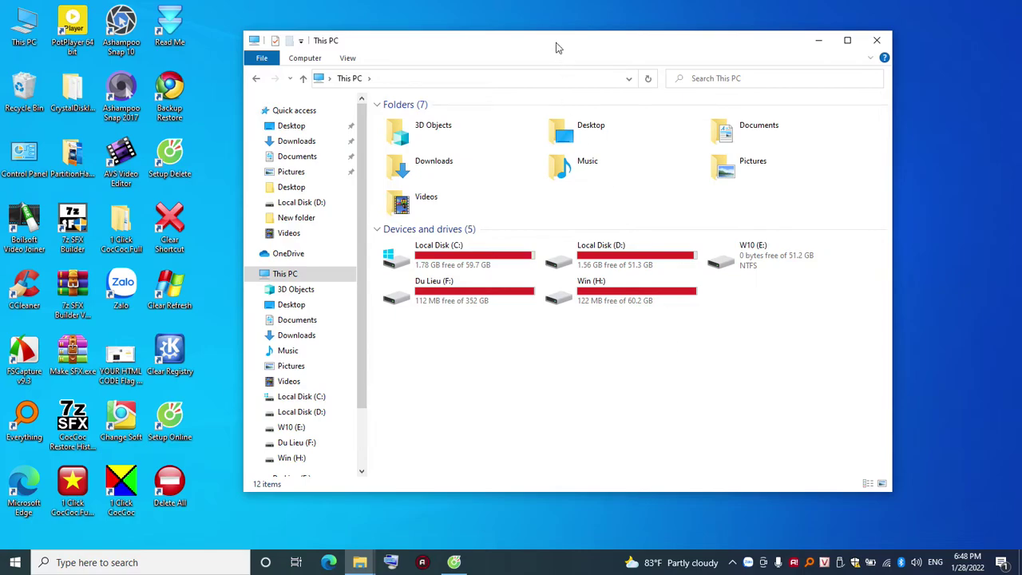
left_click_drag(549, 38, 521, 42)
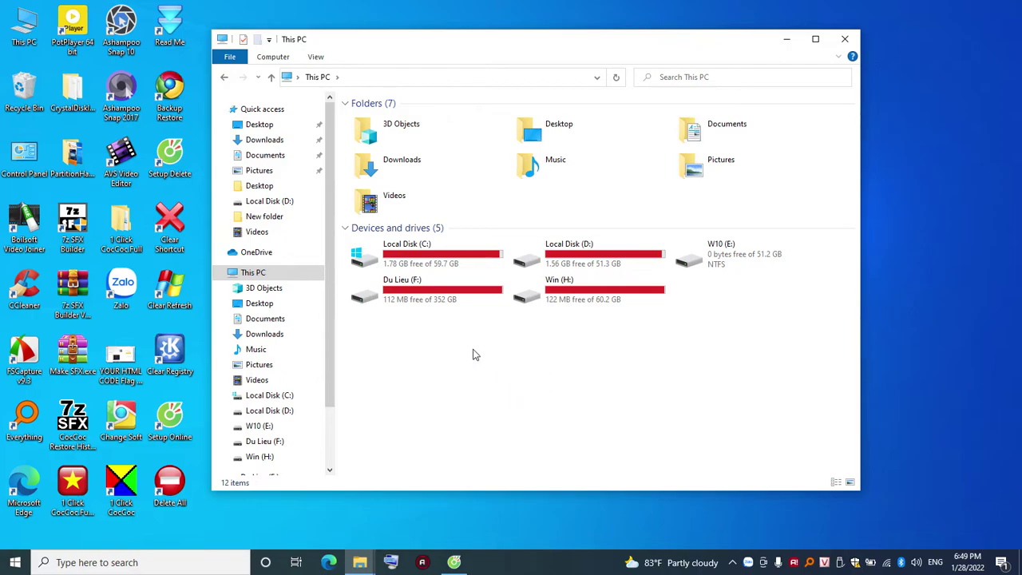
double_click(421, 263)
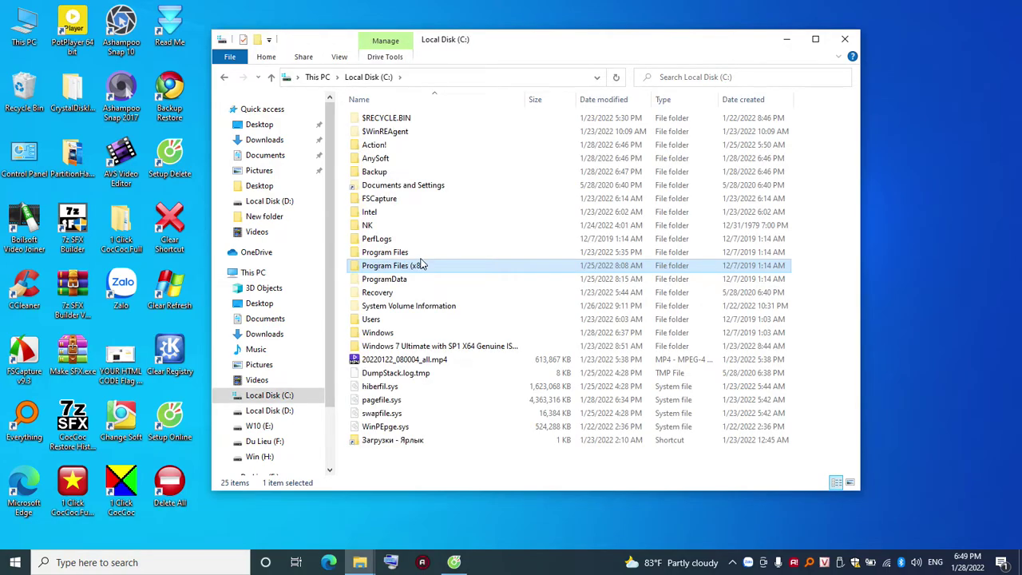
left_click(388, 253)
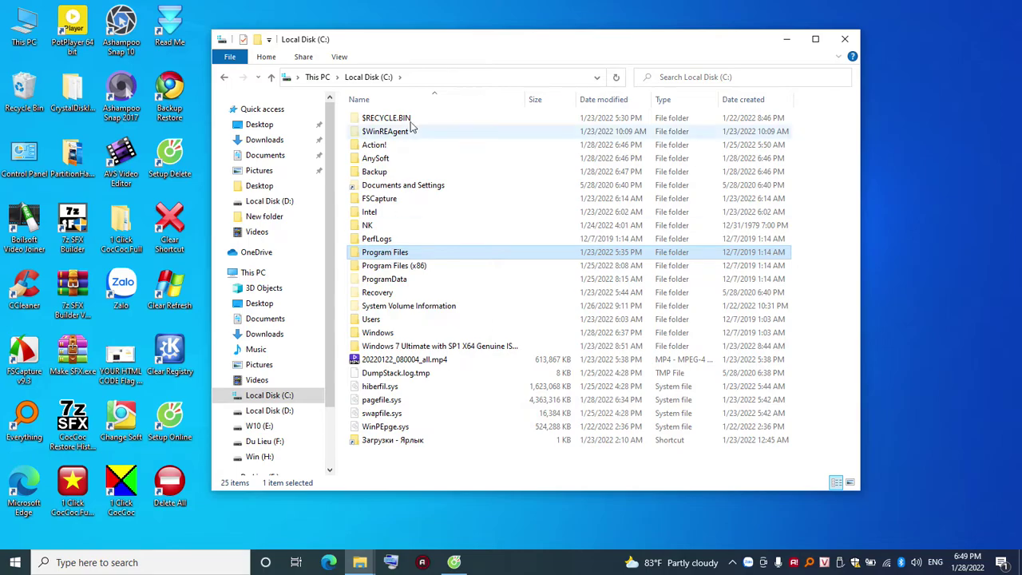
left_click(316, 76)
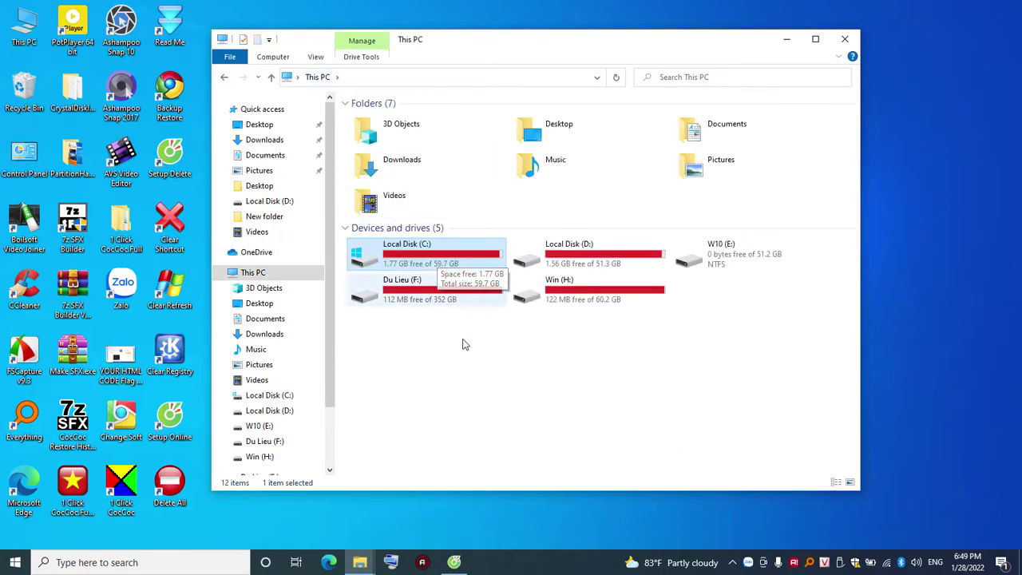
Step: Select Local Disk (D:) in This PC and move the window farther from the desktop shortcuts
left_click(466, 385)
left_click(589, 261)
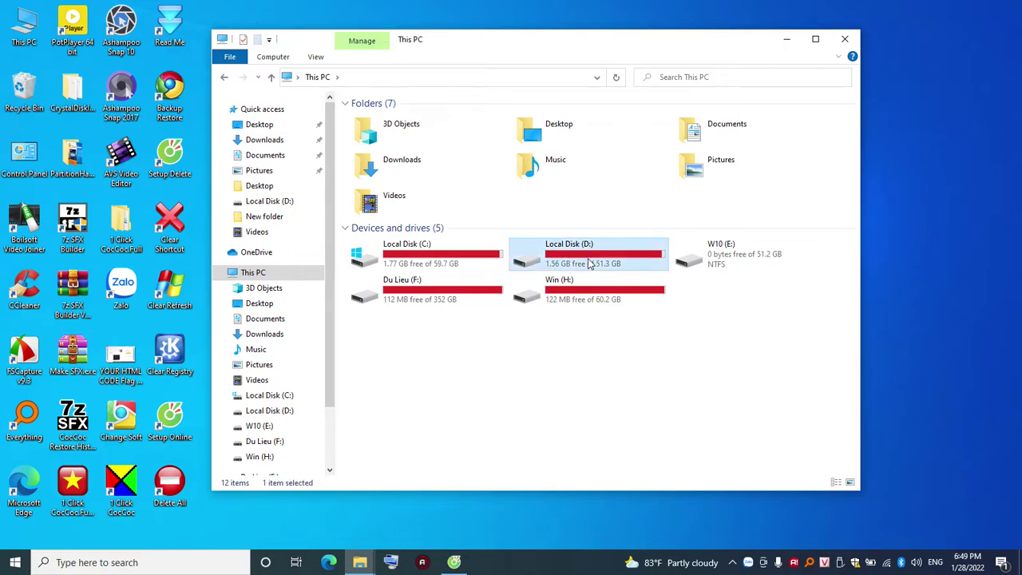
left_click_drag(705, 40, 756, 51)
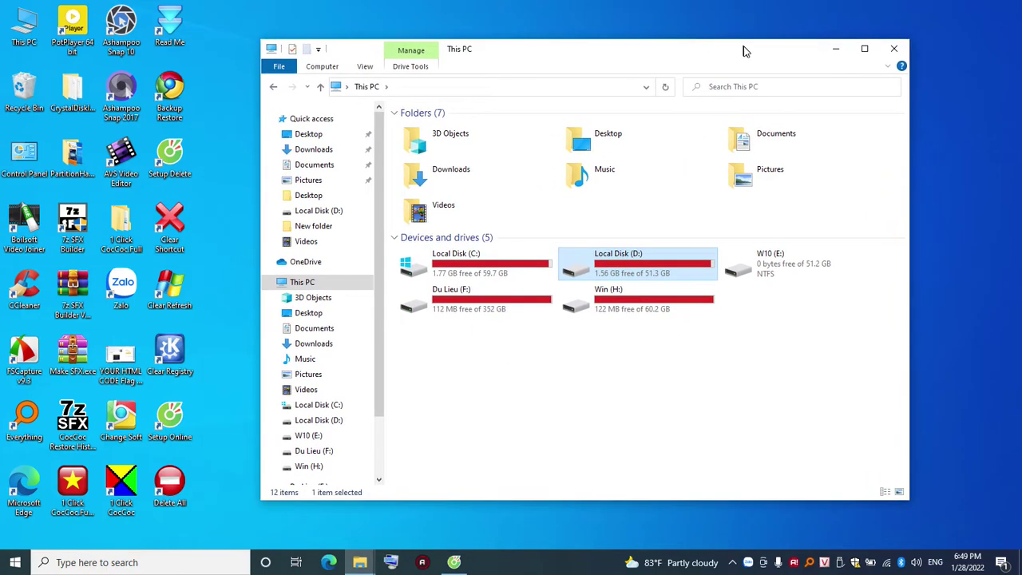
left_click(687, 523)
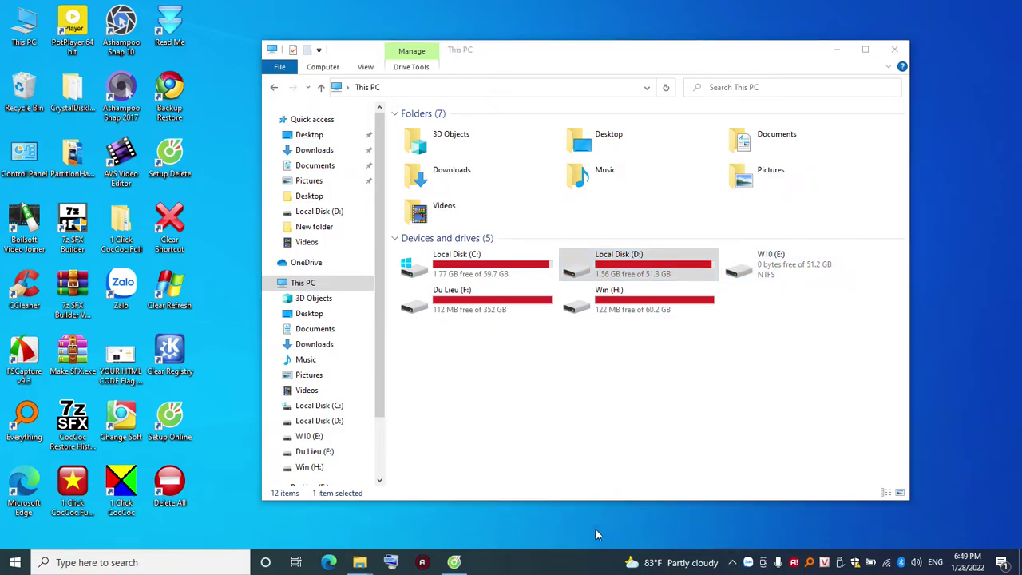
left_click(454, 562)
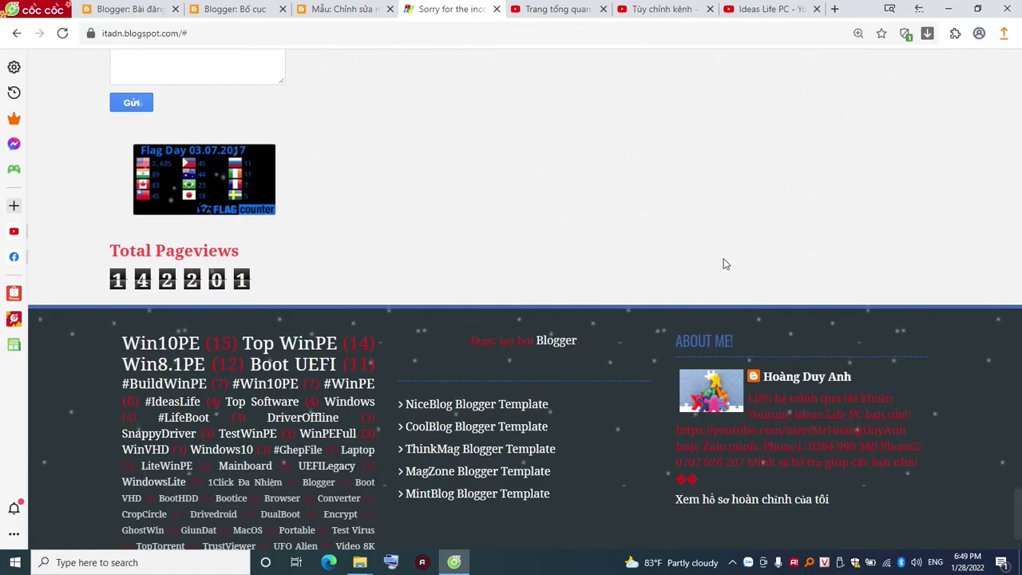
left_click(454, 562)
left_click(225, 311)
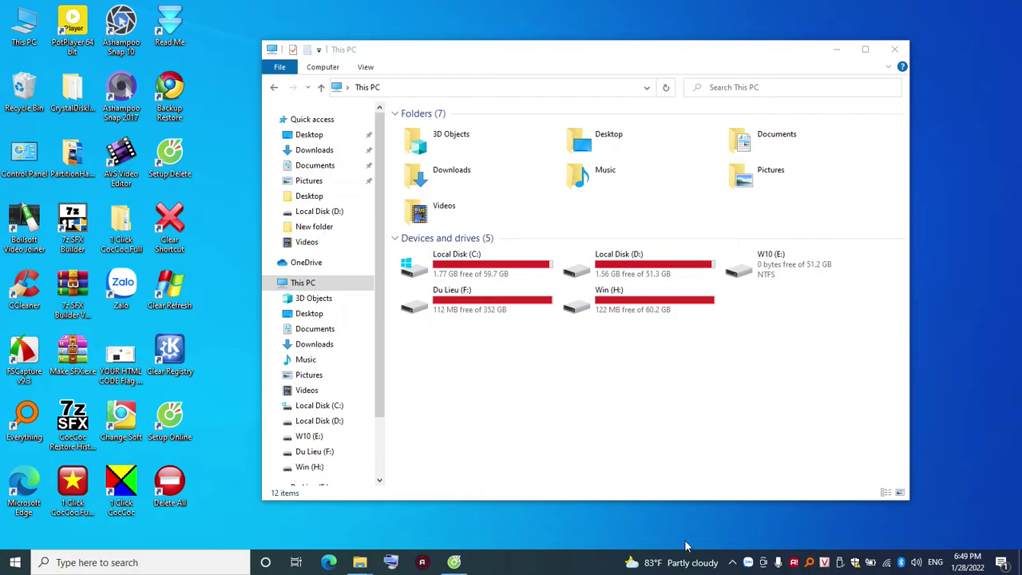
left_click(469, 403)
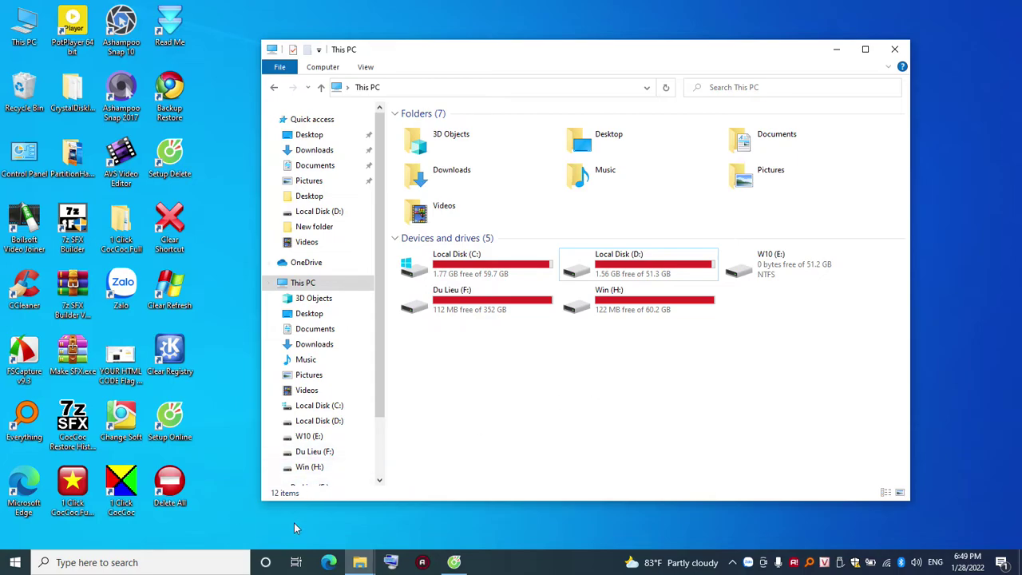
left_click(454, 562)
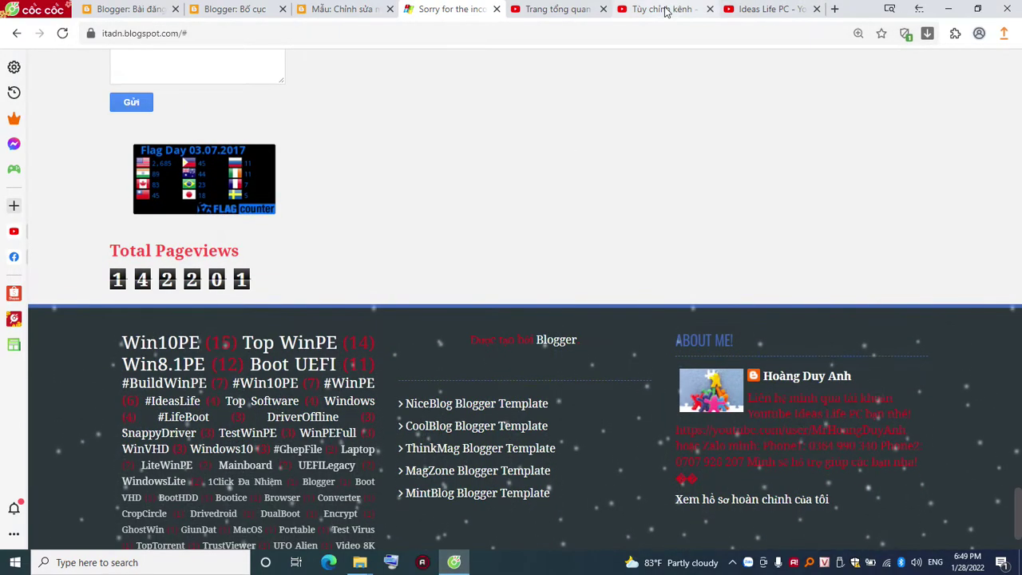
left_click(958, 10)
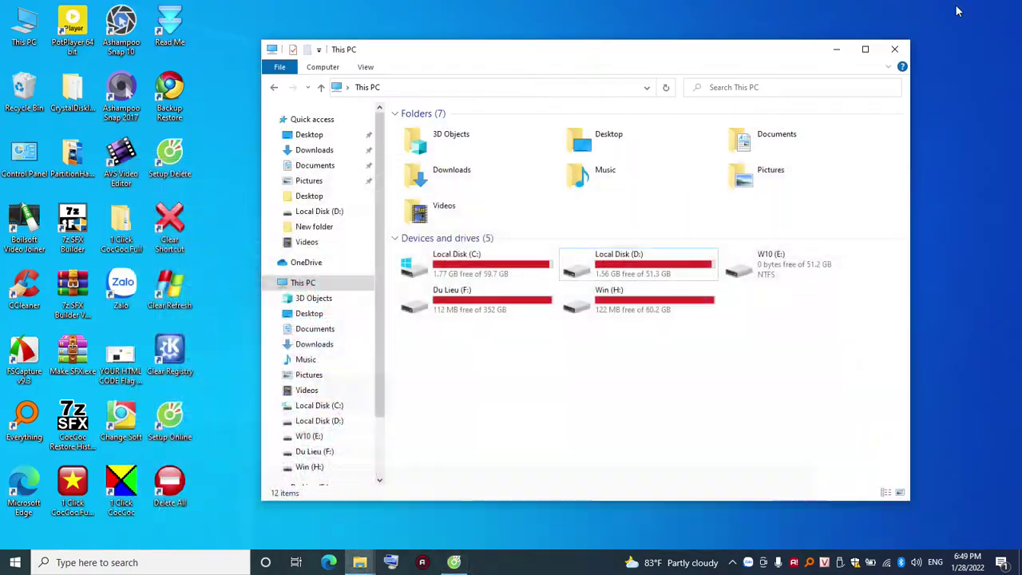
left_click(243, 321)
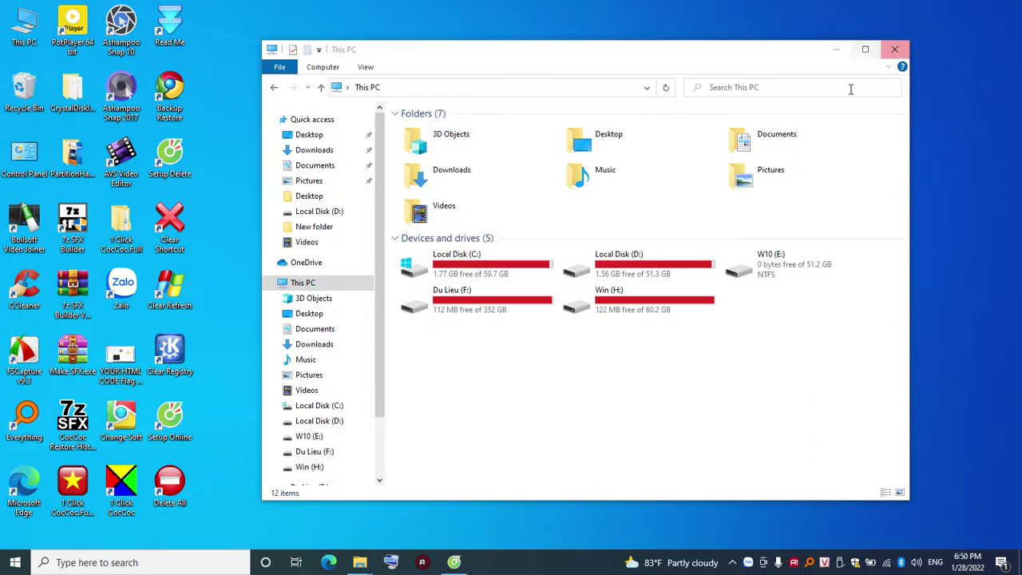
Step: Switch to the Cốc Cốc browser and open the details of the Restore Blog video from the YouTube Studio content list
left_click(453, 562)
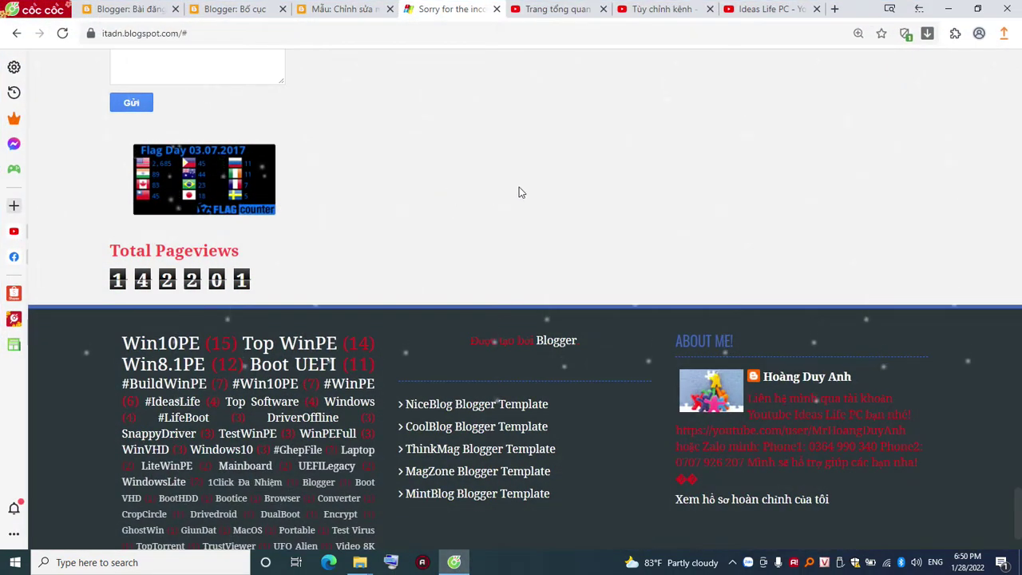
left_click(551, 16)
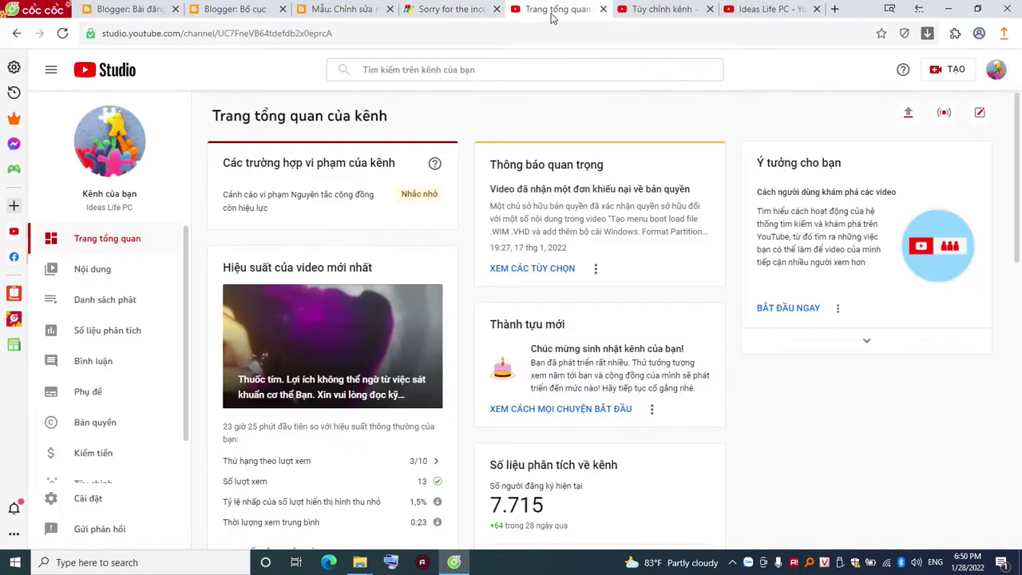
left_click(80, 274)
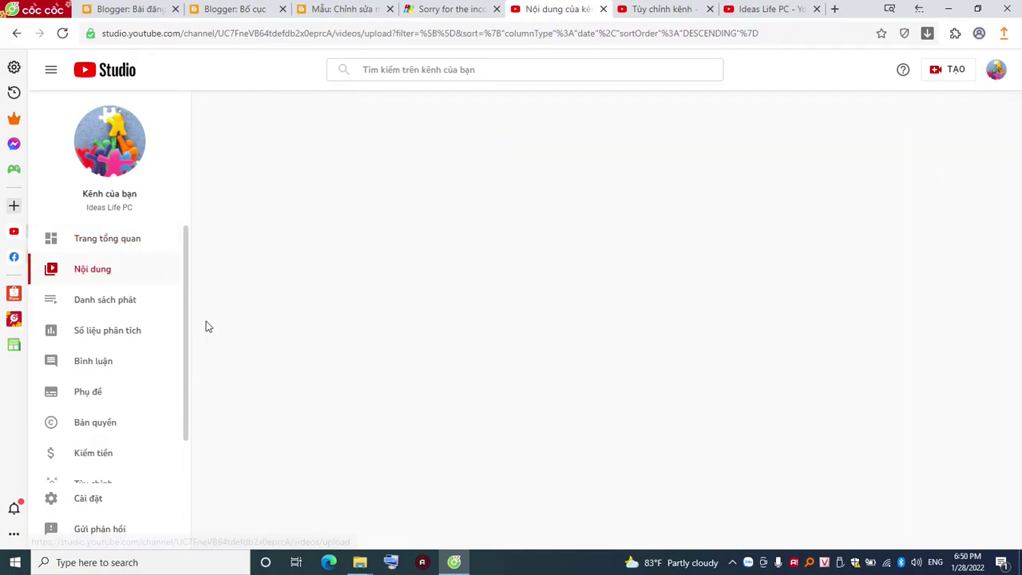
scroll(334, 380, "down", 4)
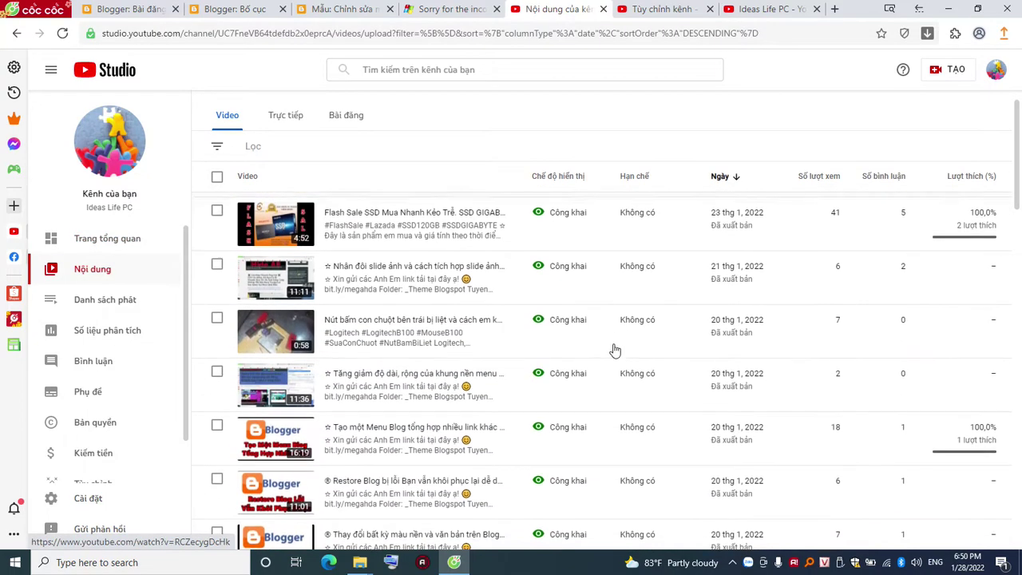
scroll(475, 345, "down", 2)
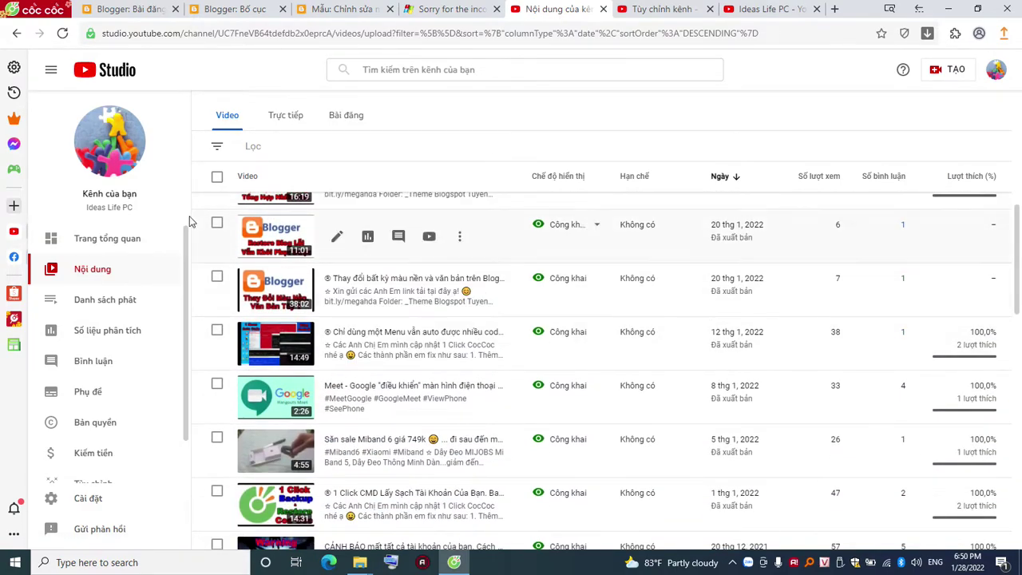
scroll(196, 310, "up", 3)
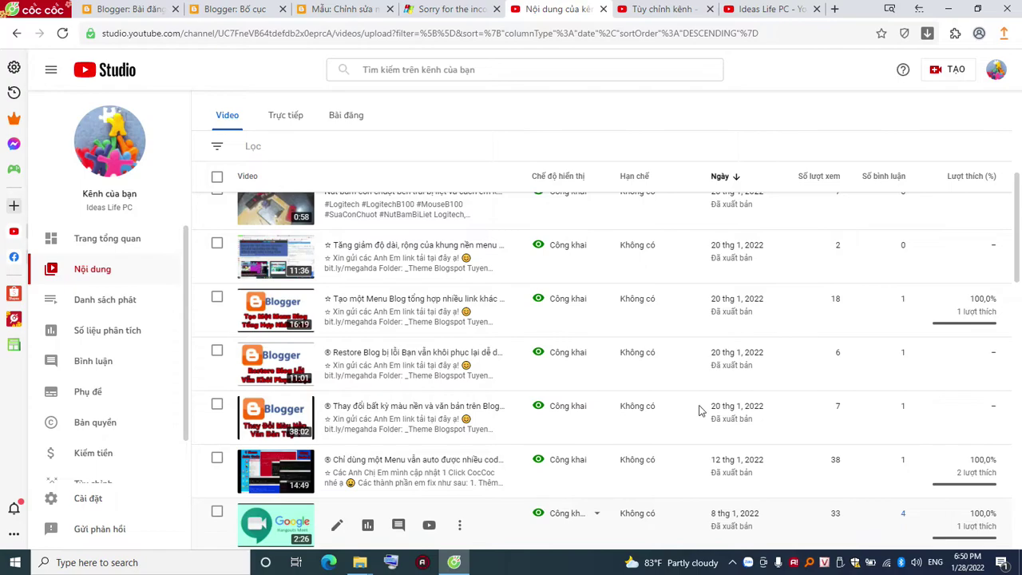
left_click(334, 369)
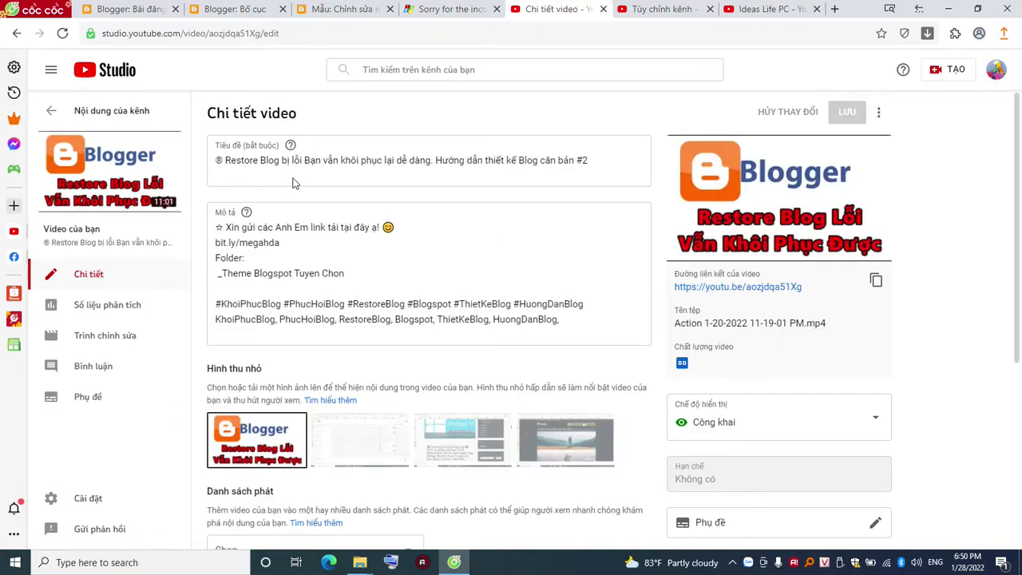
Step: Highlight the title text of the Restore Blog video to read it, and clear the selection
left_click(420, 159)
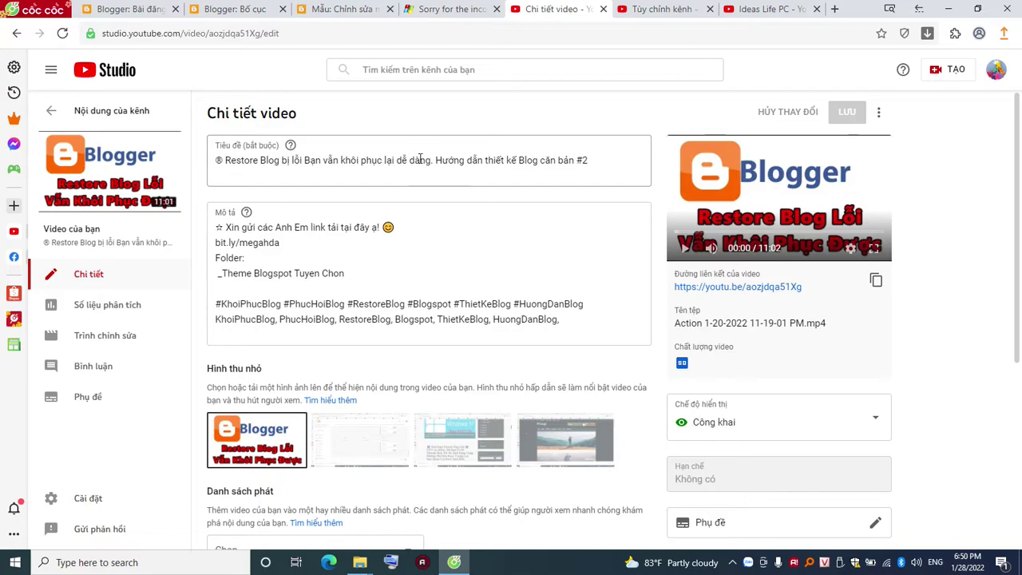
left_click_drag(590, 166, 188, 163)
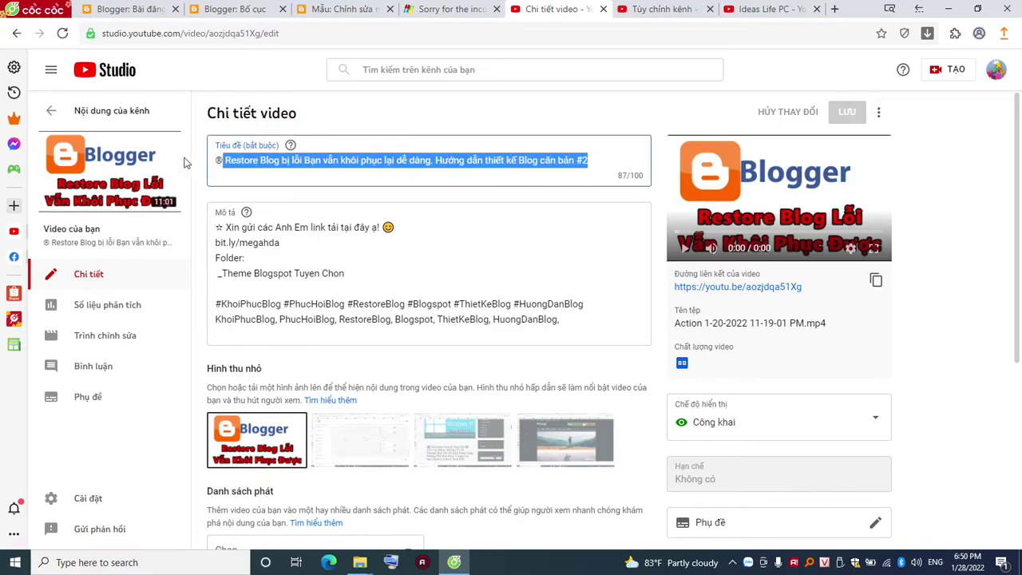
left_click(593, 159)
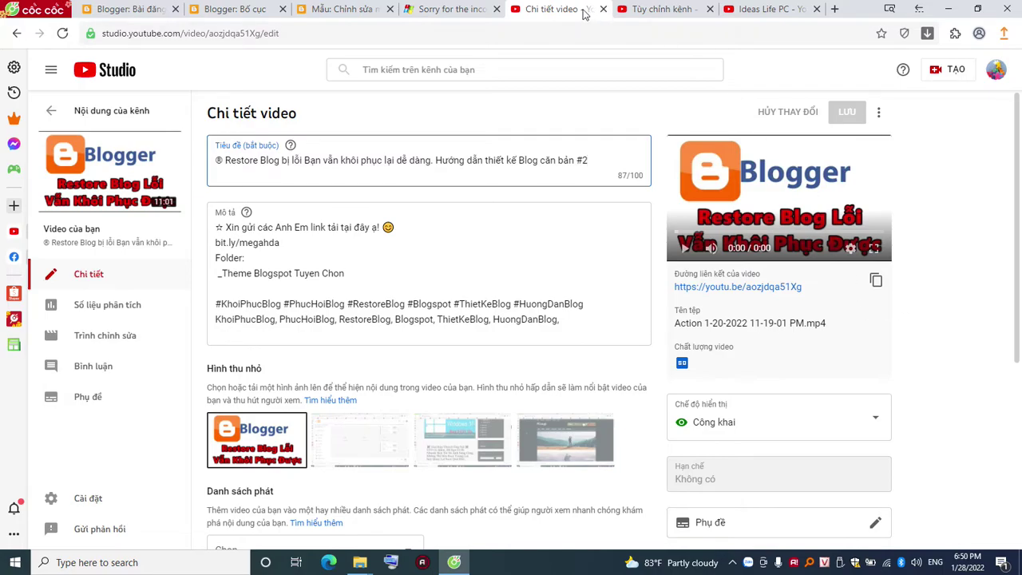
Step: Review the widget sections on the blog's layout page in Blogger, from the header down to footersec1
left_click(243, 10)
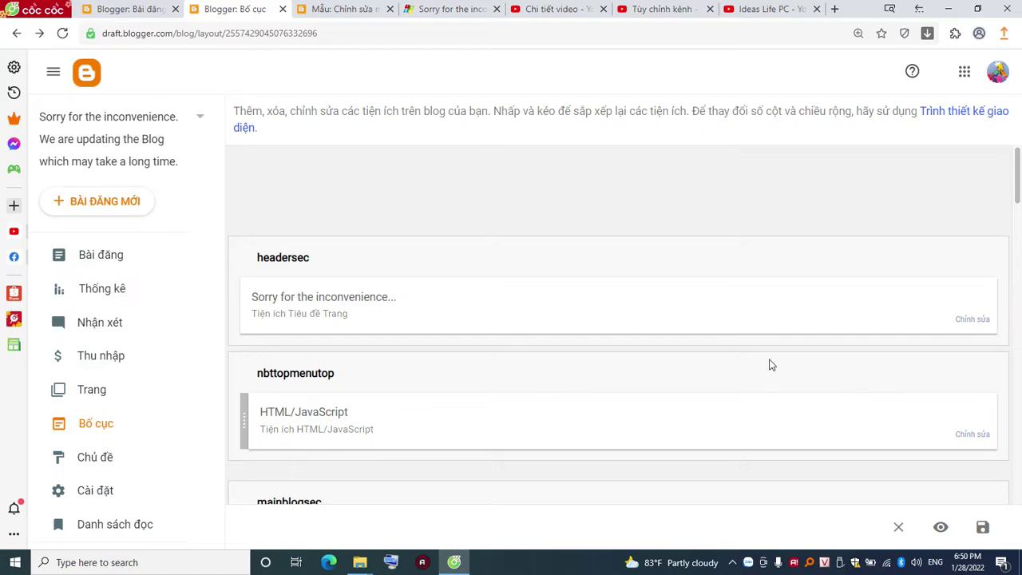
scroll(771, 365, "down", 5)
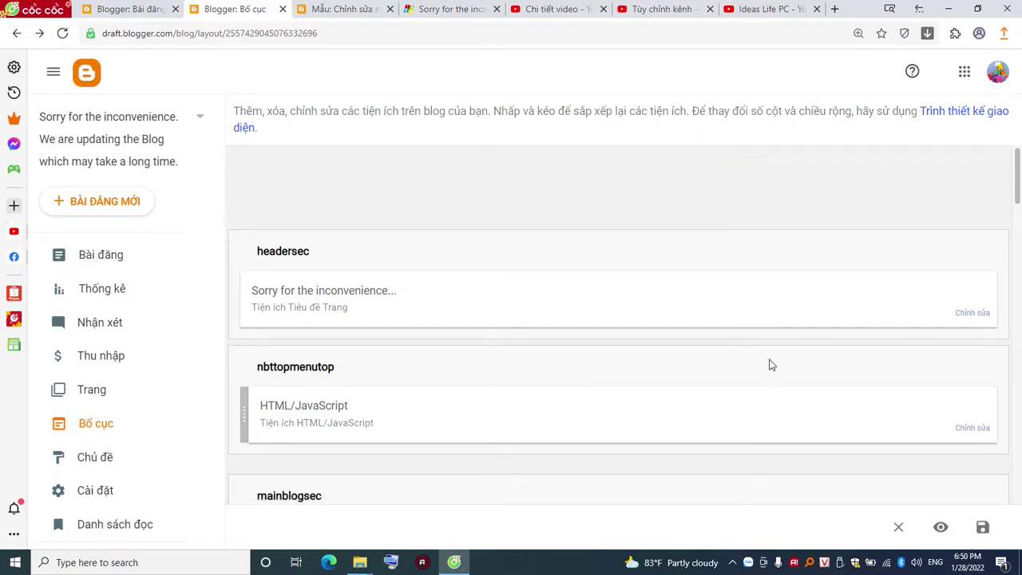
scroll(770, 365, "down", 12)
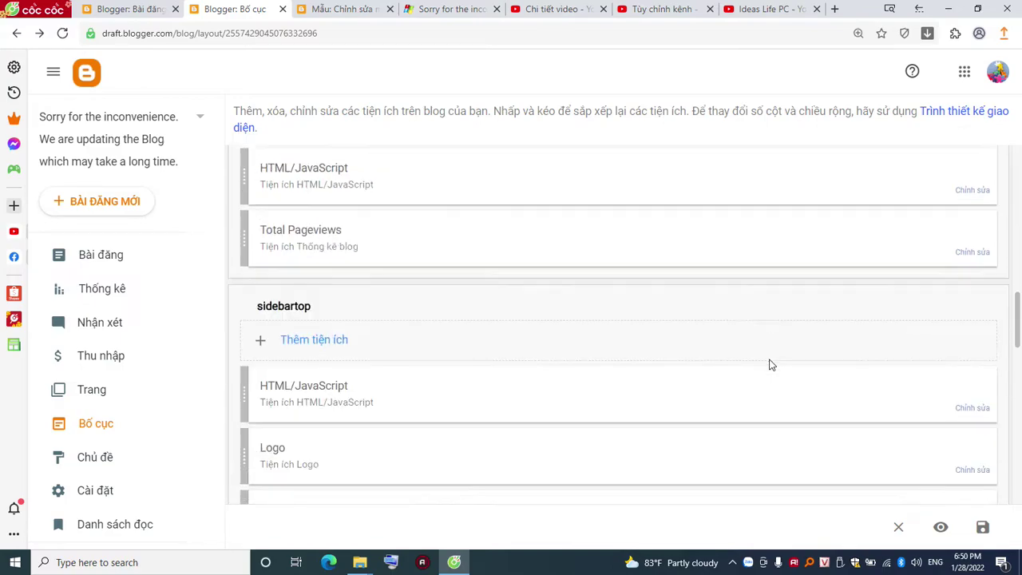
scroll(770, 365, "up", 10)
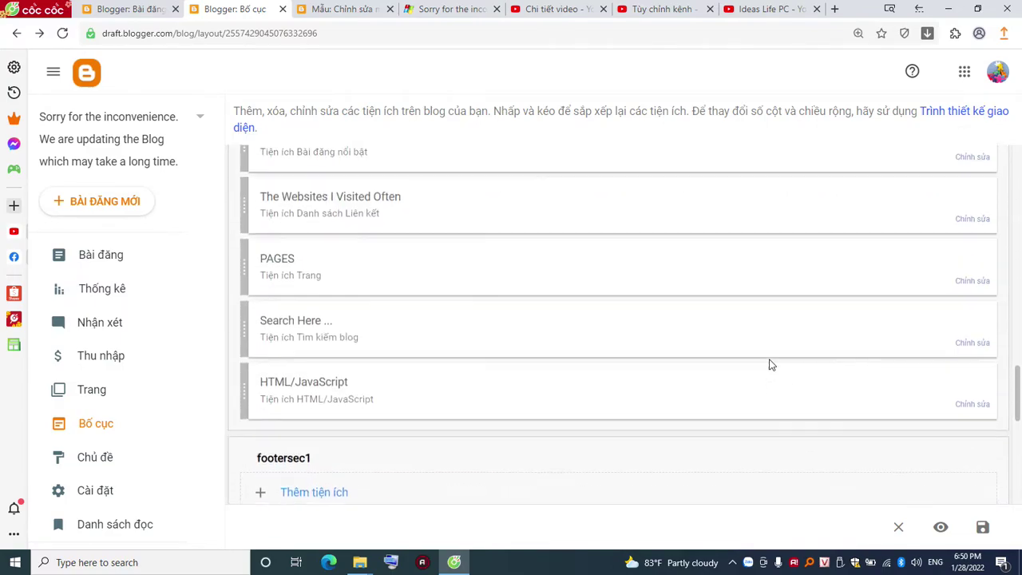
scroll(771, 365, "up", 4)
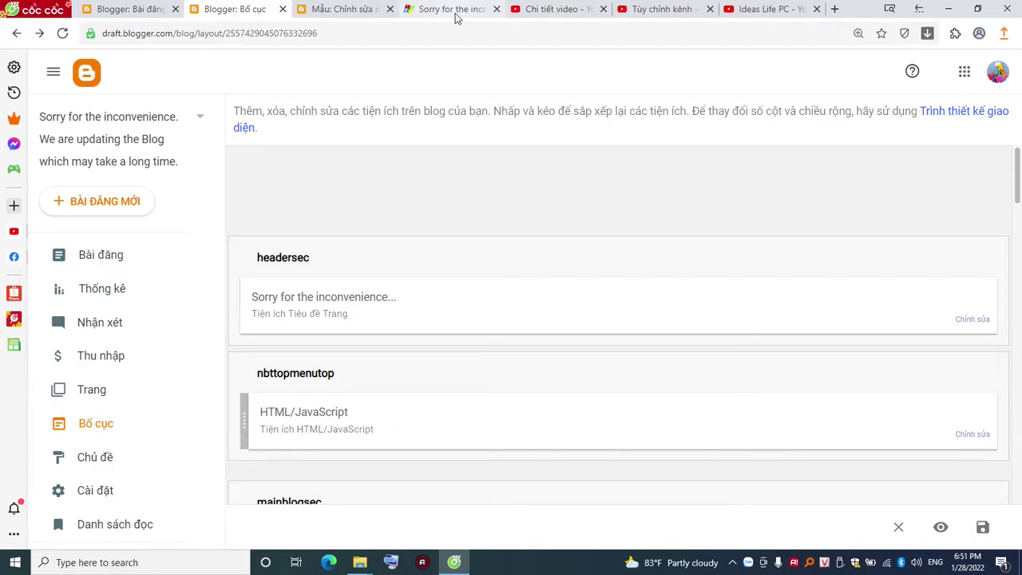
Step: Look at the channel customization page and the Ideas Life PC channel page, and return to the video details
left_click(676, 10)
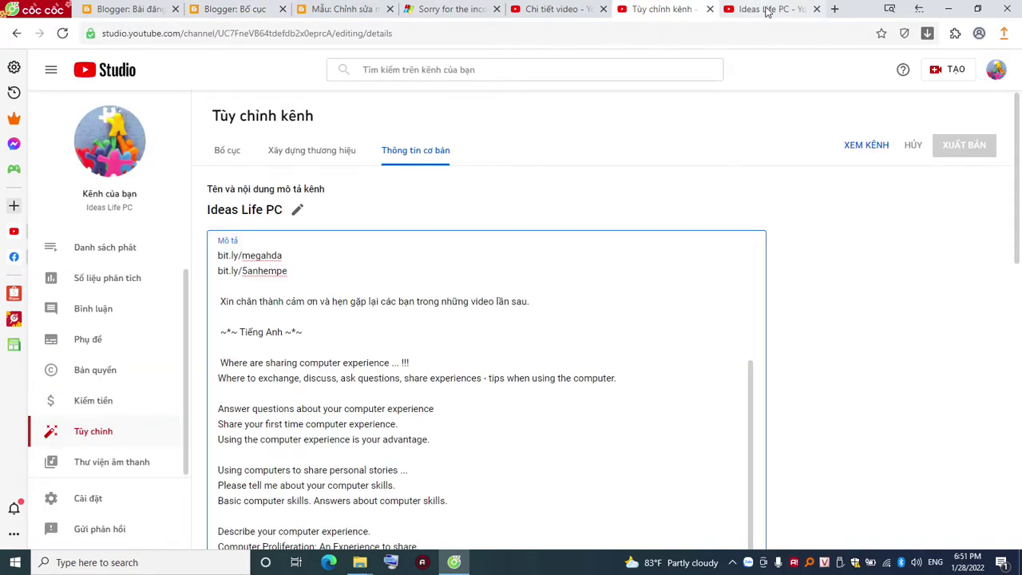
left_click(768, 10)
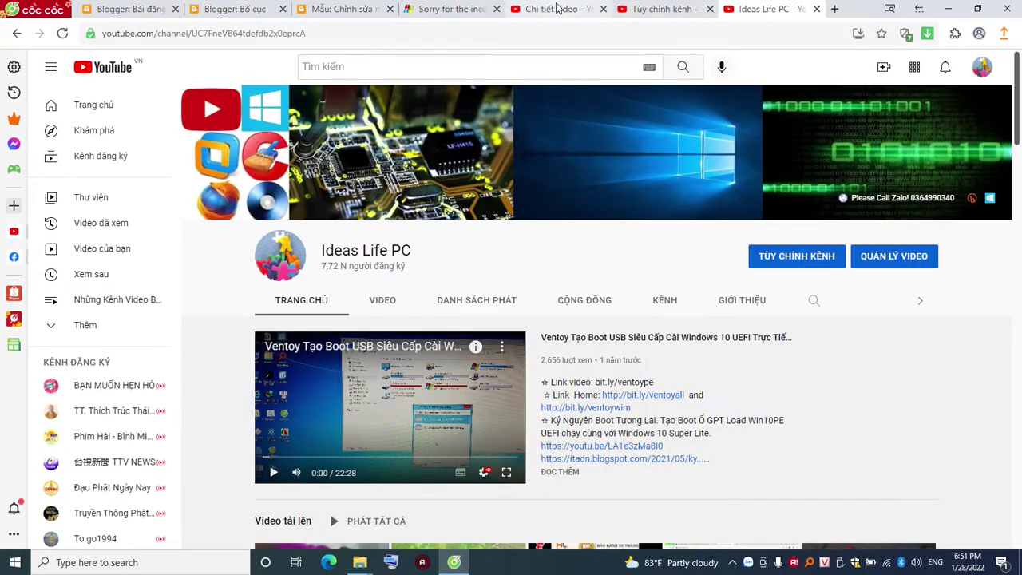
left_click(557, 8)
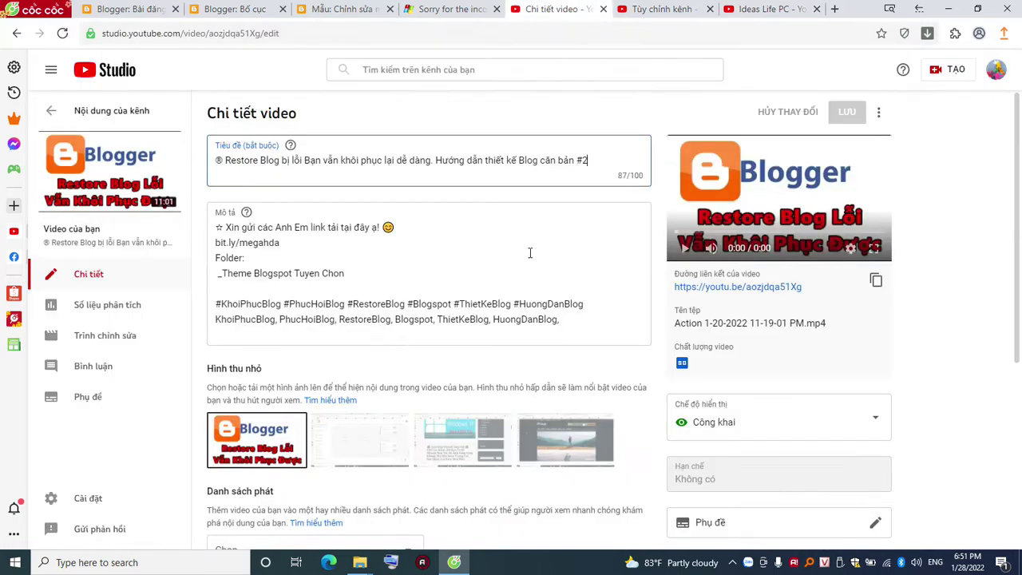
Step: Replace the ® at the start of the video title with the ☆ copied from the description, and try to save the video
left_click(224, 230)
key("shift+Left")
key("ctrl+c")
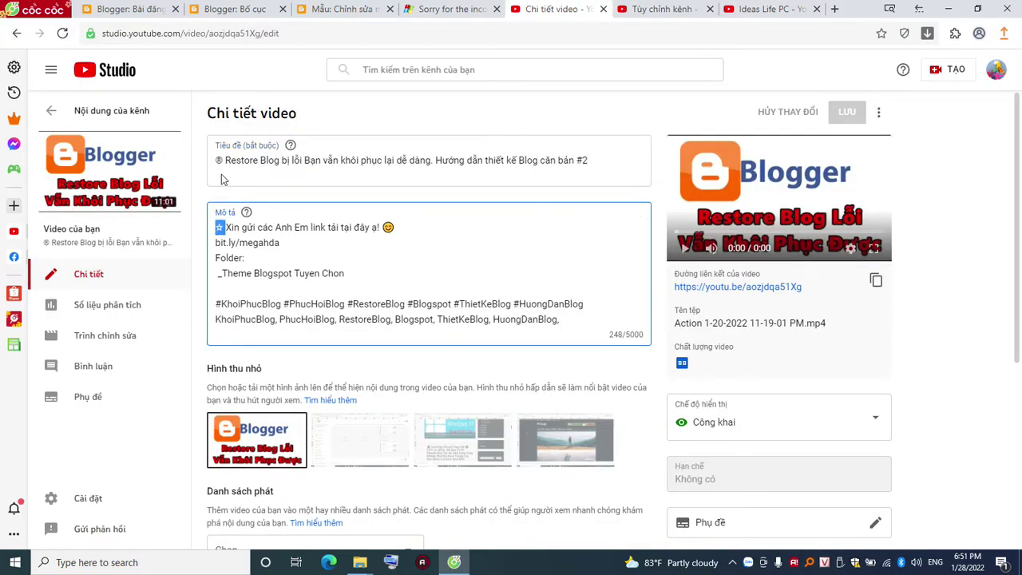
left_click(225, 158)
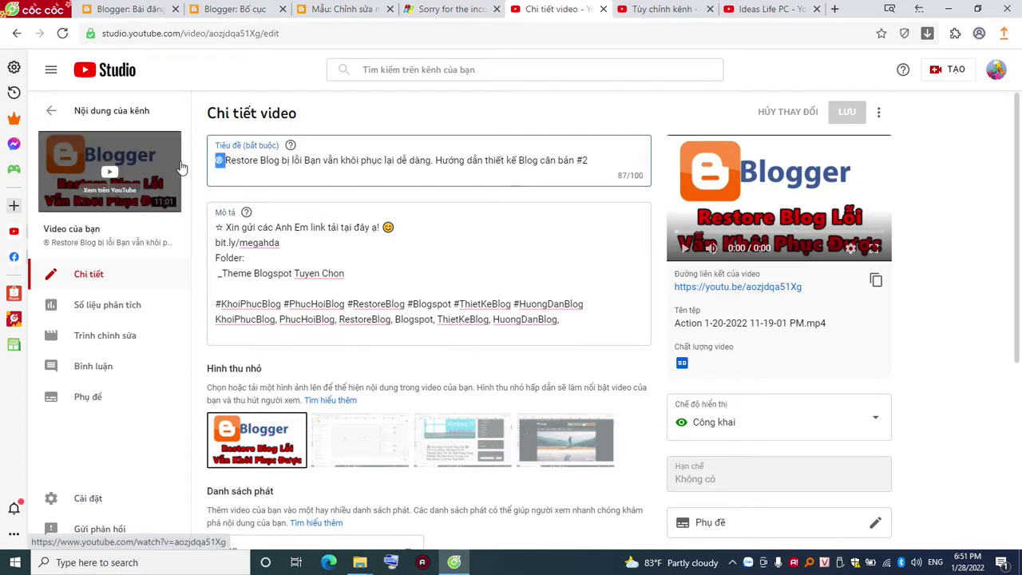
key("BackSpace")
key("ctrl+v")
left_click(848, 119)
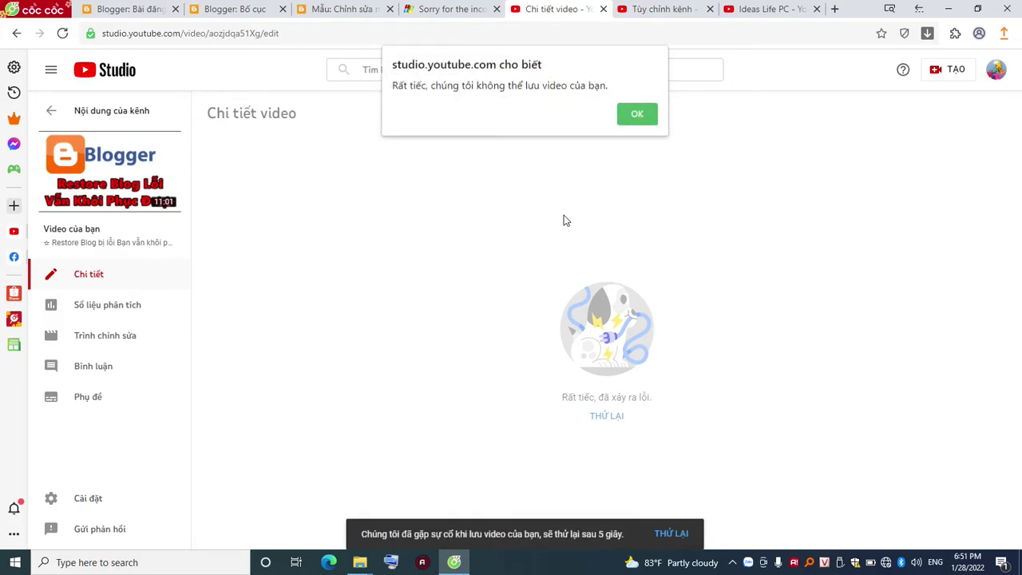
left_click(640, 125)
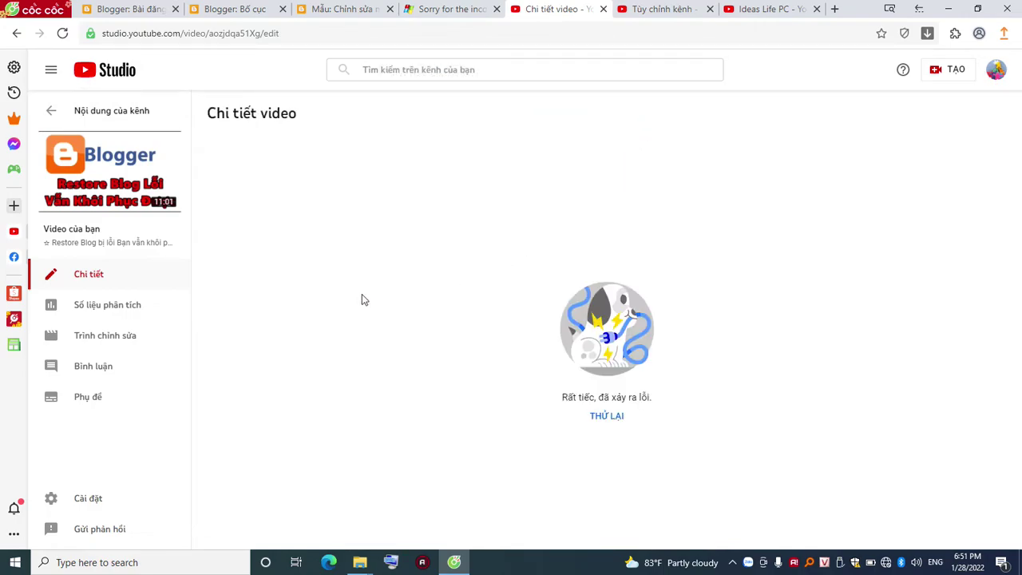
Step: Check the channel customization page again and open the Ideas Life PC channel home page
left_click(675, 10)
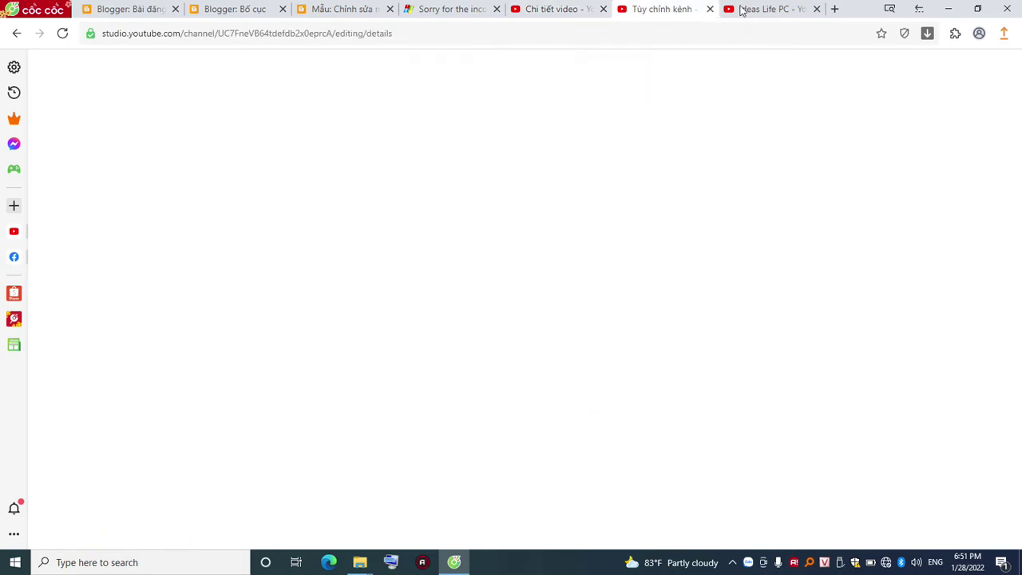
left_click(772, 9)
left_click(645, 10)
left_click(771, 9)
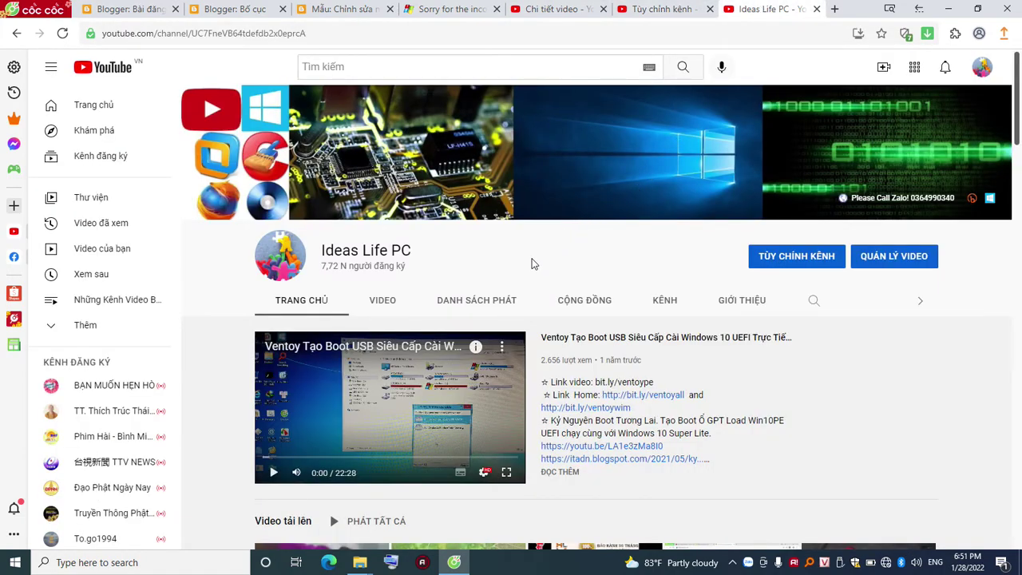